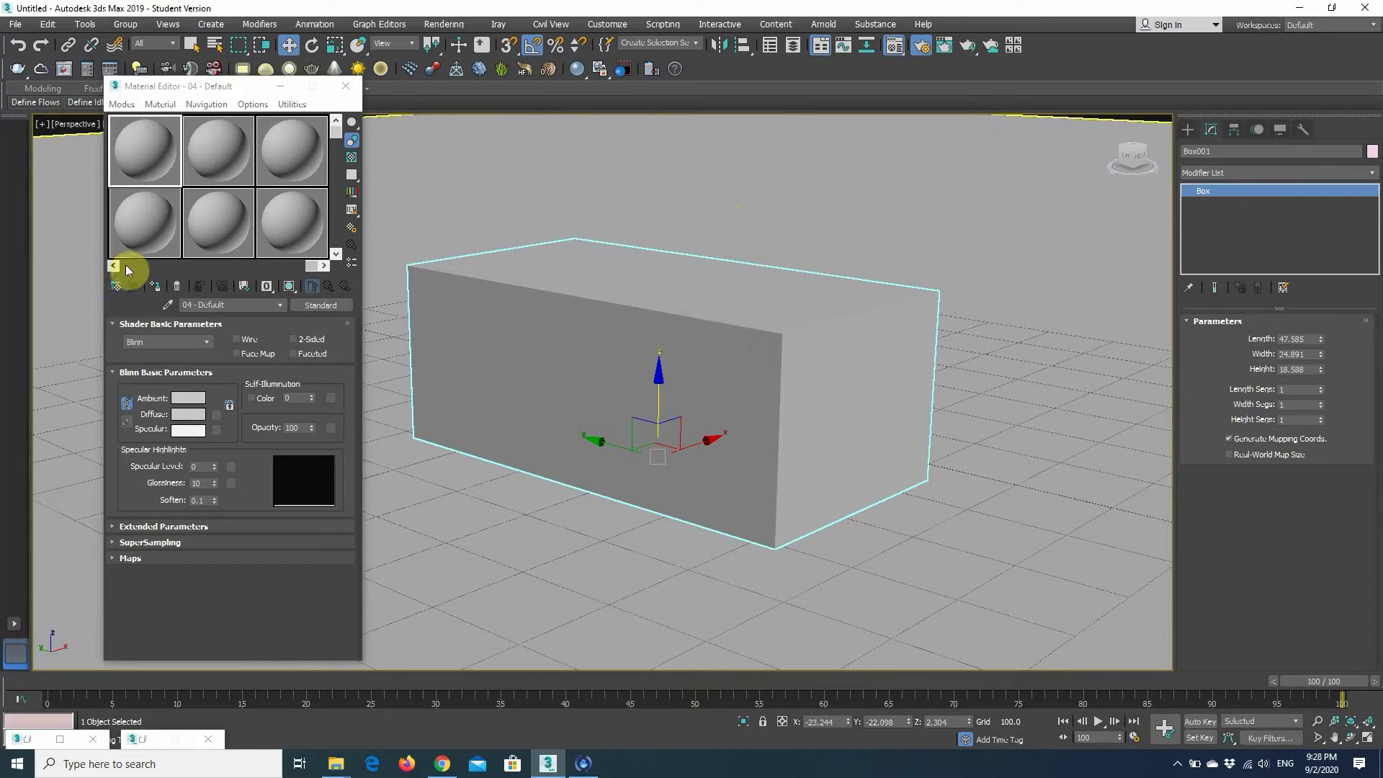
Apply the pink Ink 'n Paint sample material to the box and render the scene
drag(309, 266, 186, 266)
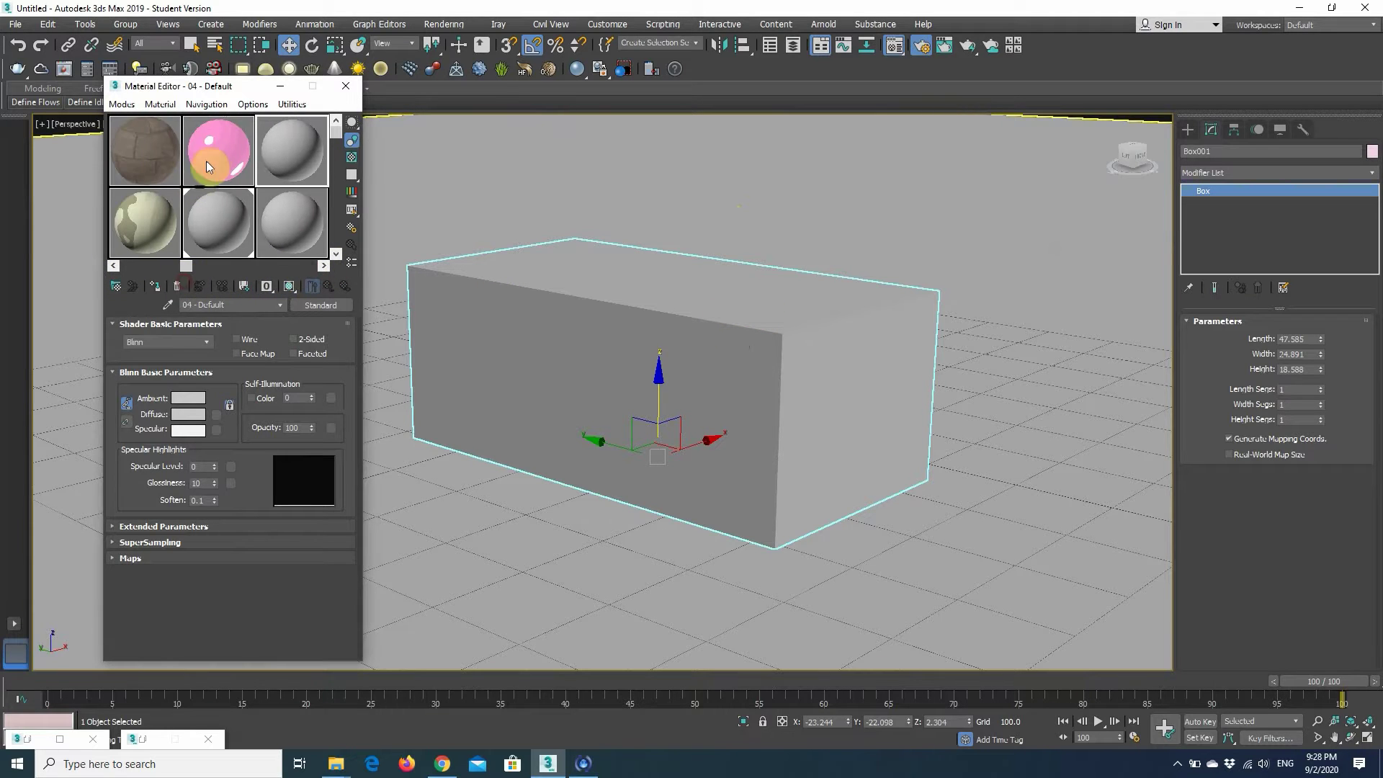
click(217, 148)
drag(217, 149, 625, 323)
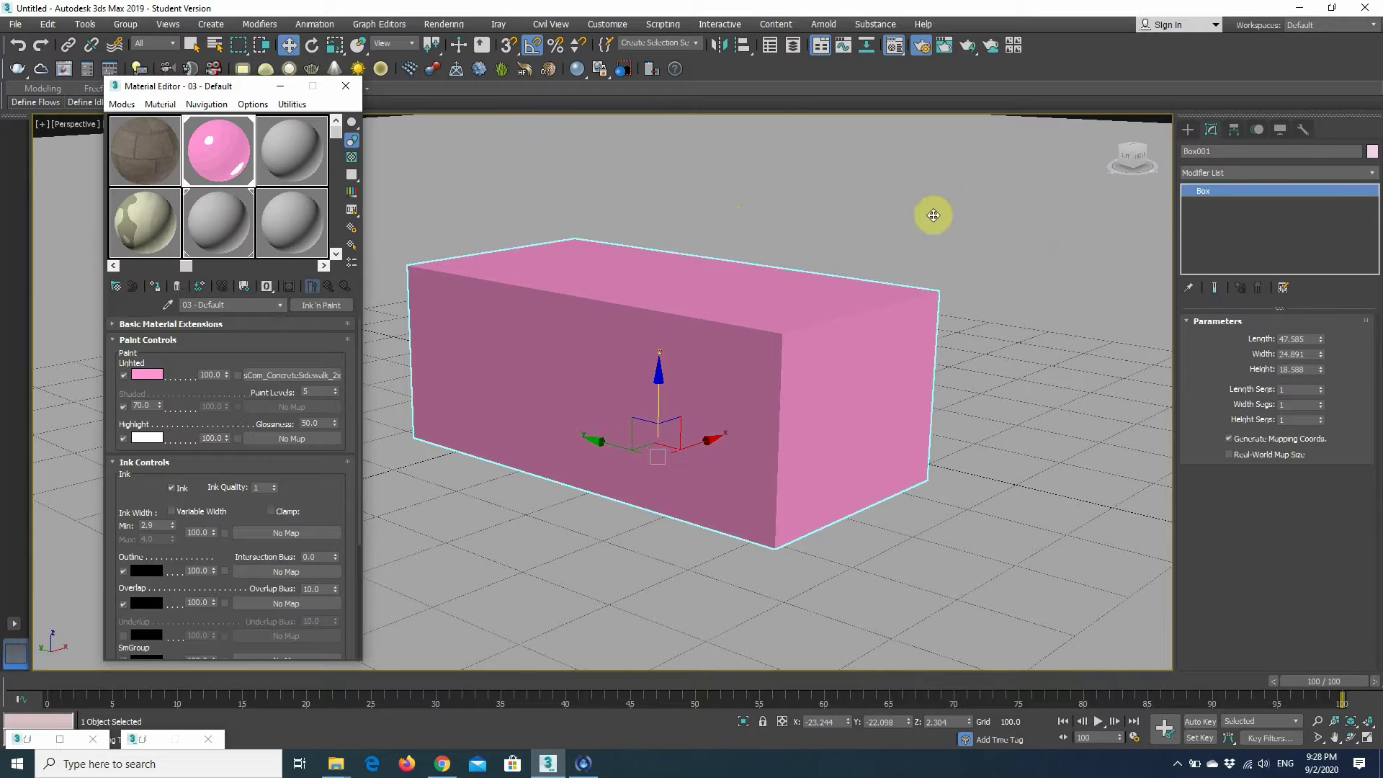
click(922, 43)
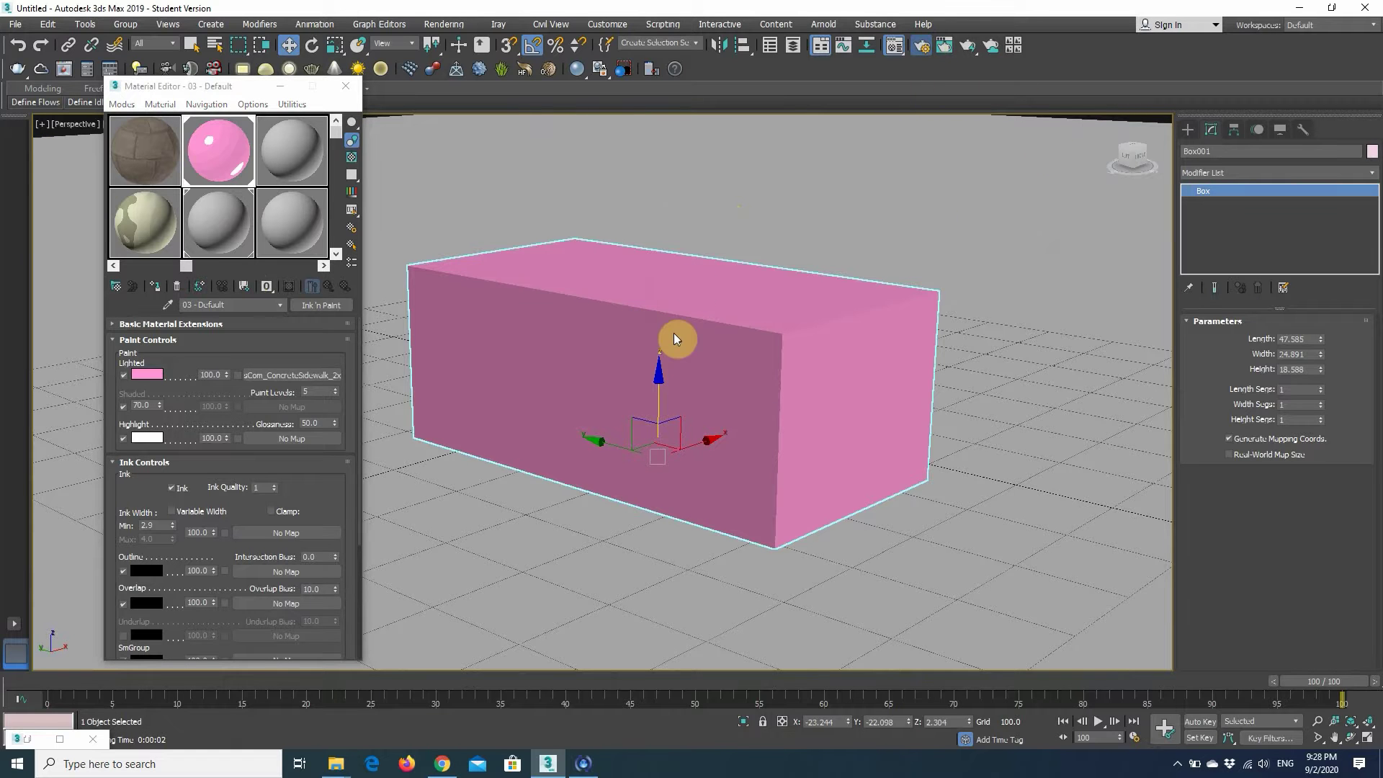
click(650, 194)
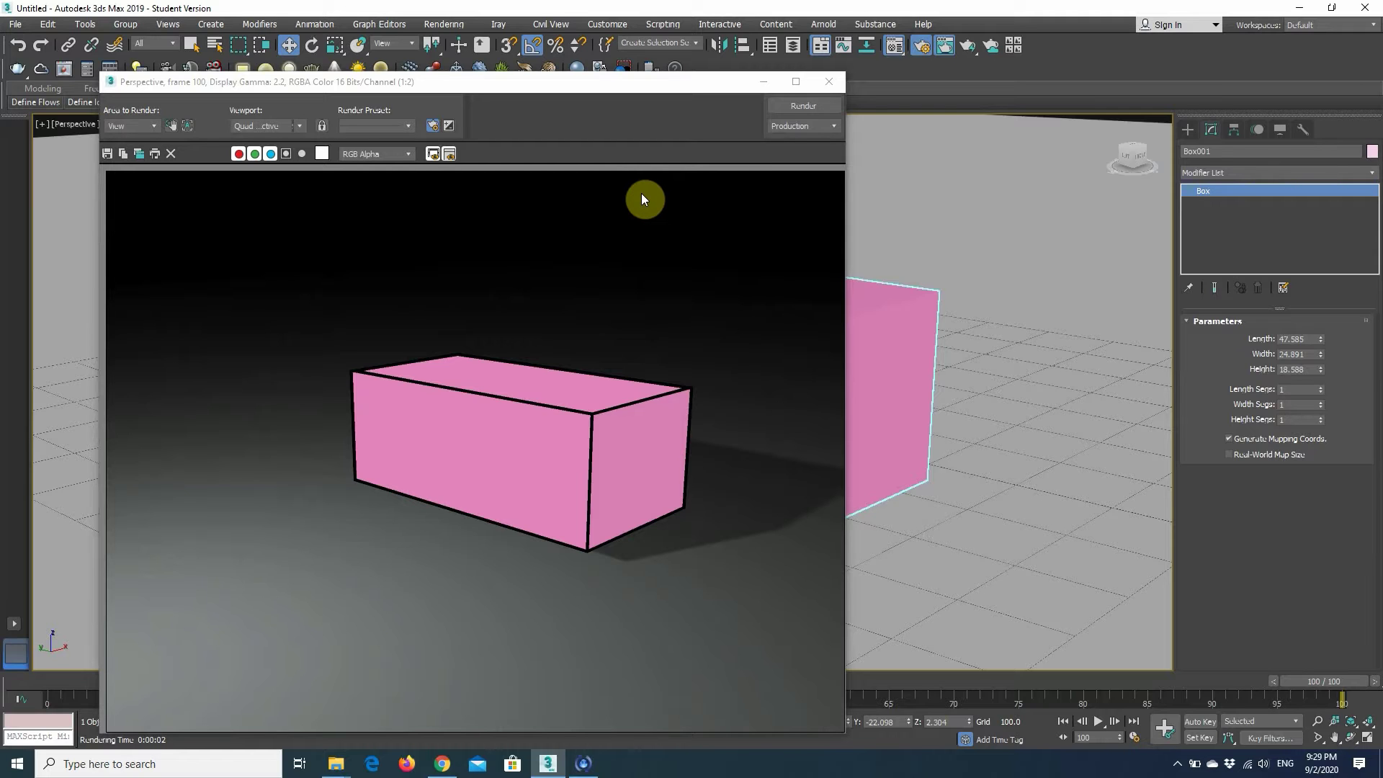
Minimize the rendered frame showing the pink cartoon box
click(765, 81)
mouse_move(186, 272)
mouse_down()
mouse_move(338, 270)
mouse_move(186, 271)
mouse_up()
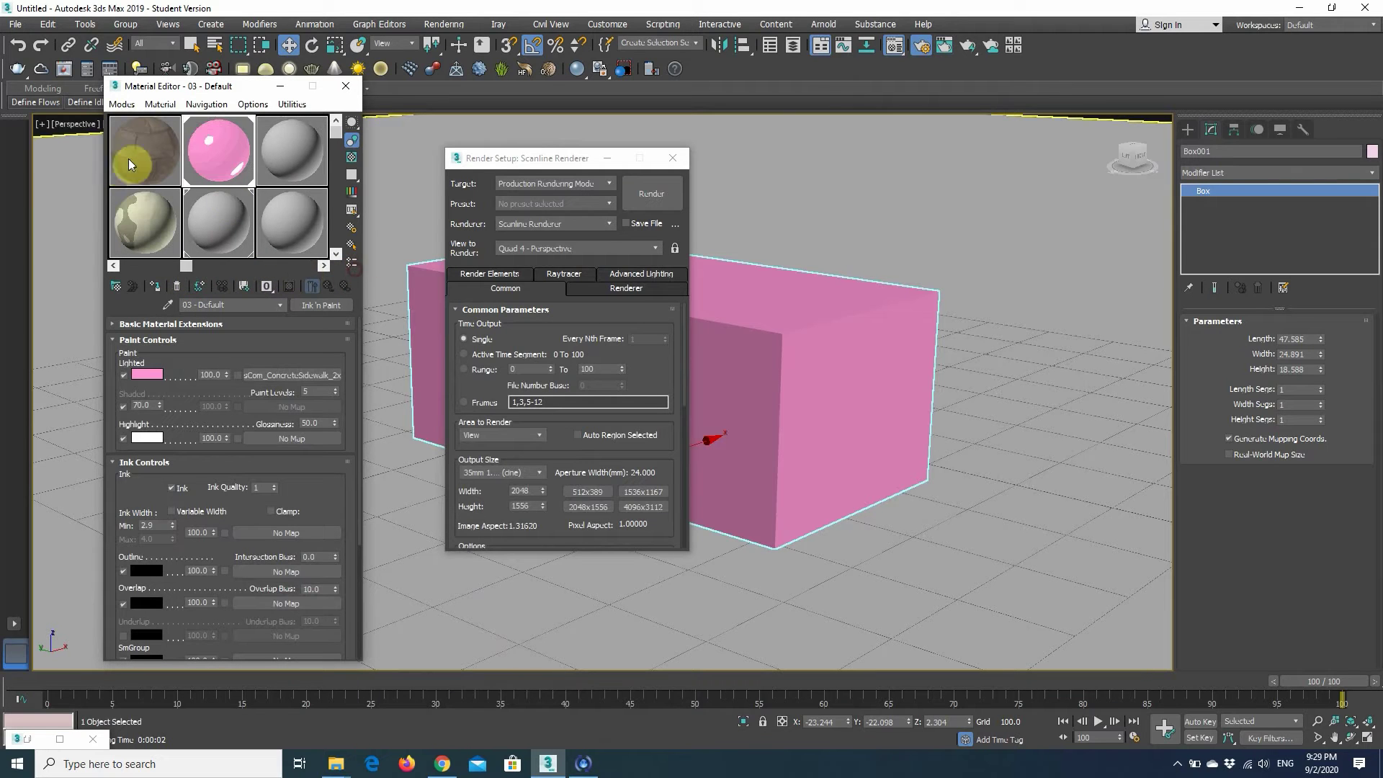
Turn an unused grey sample slot into a light-blue Ink 'n Paint material and apply it to the box
click(175, 267)
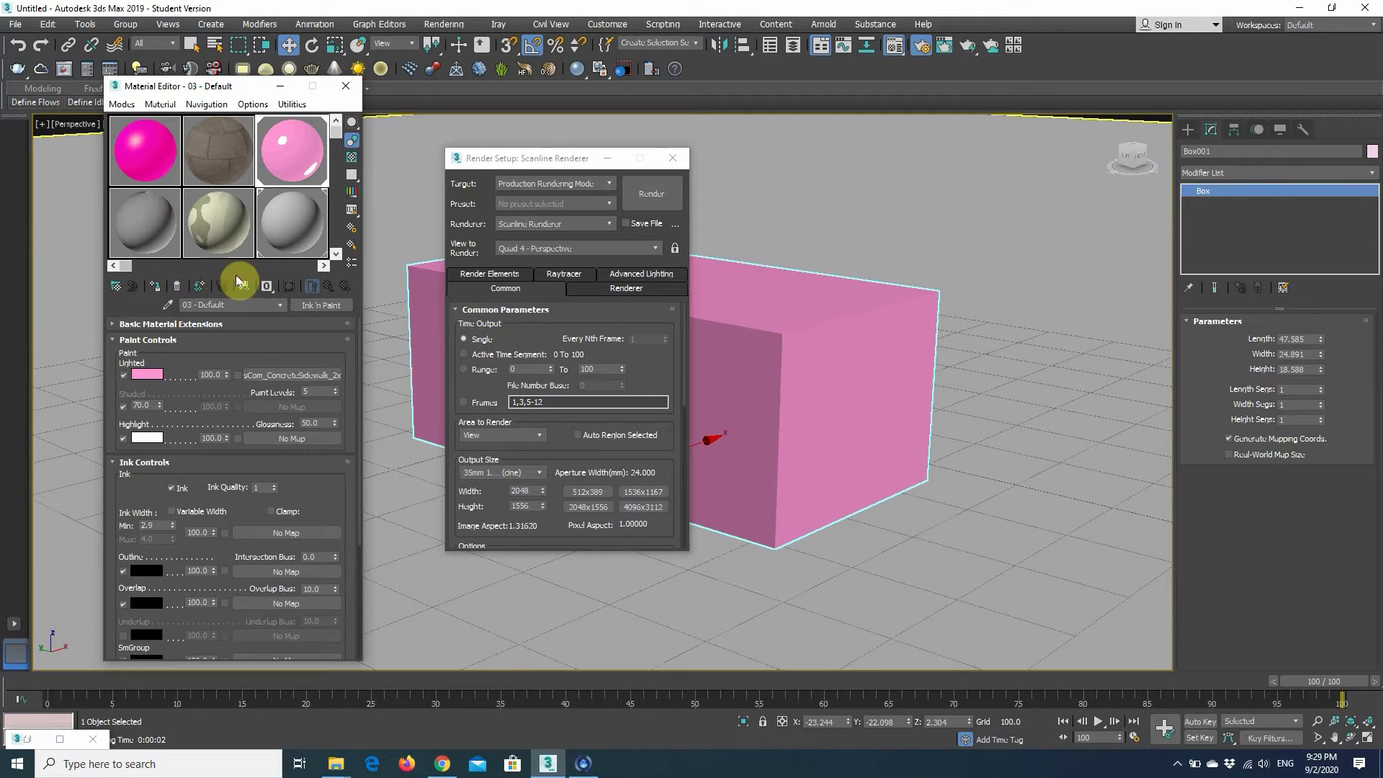
click(307, 267)
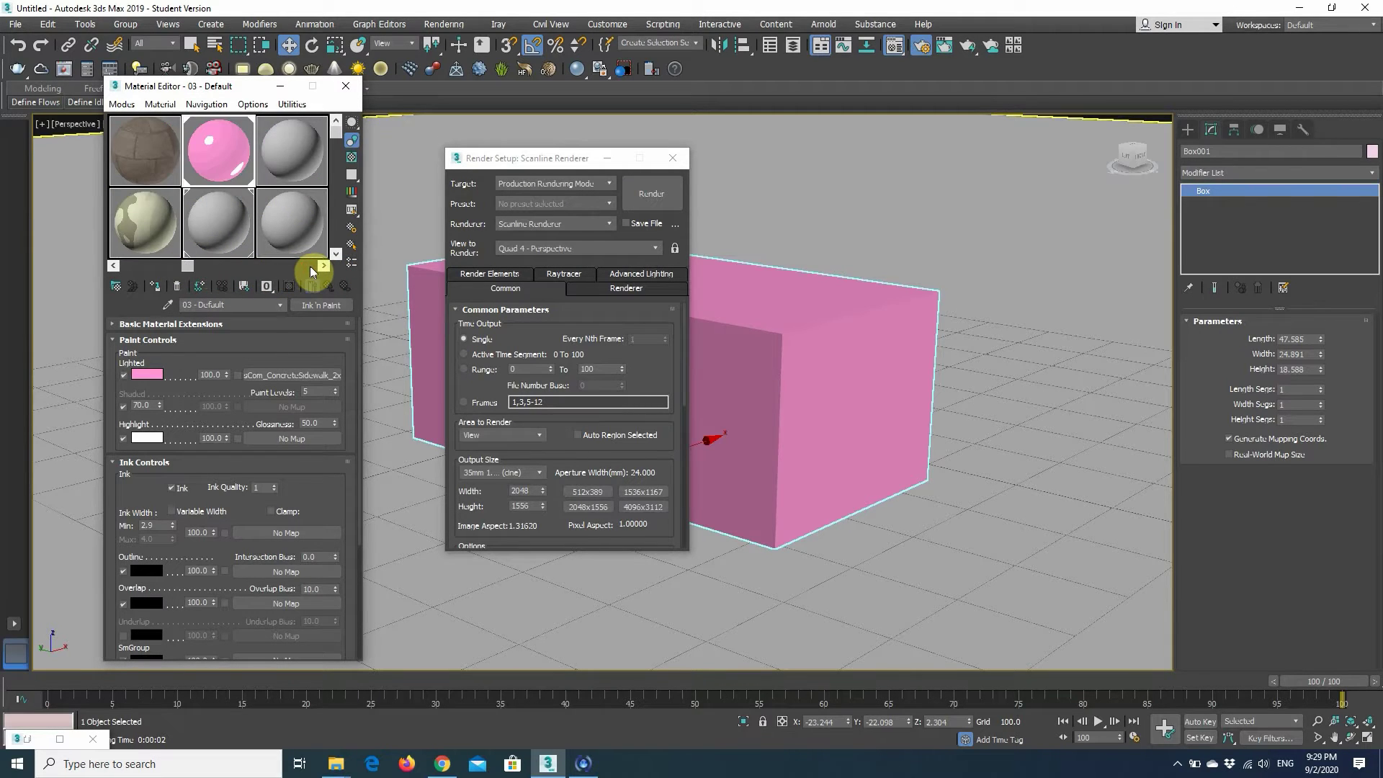
click(131, 161)
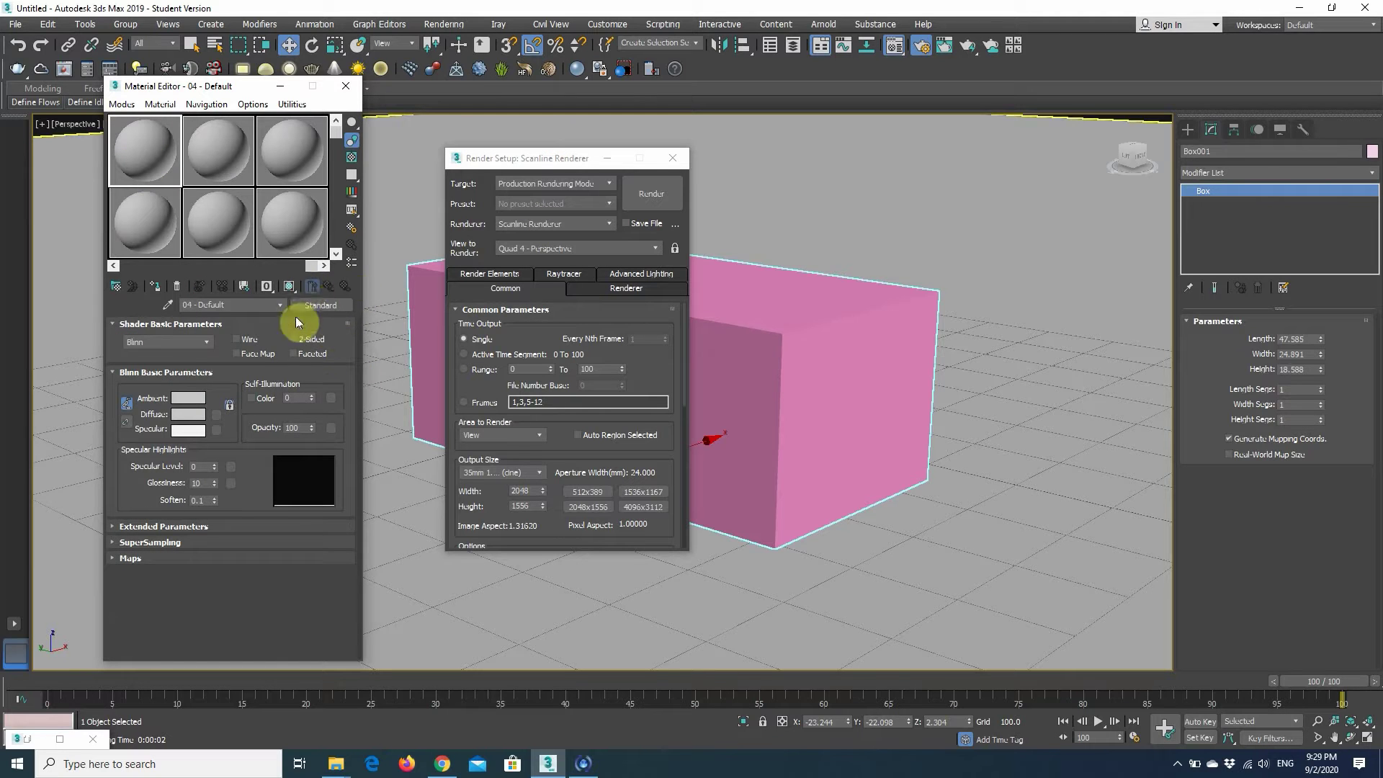
click(319, 304)
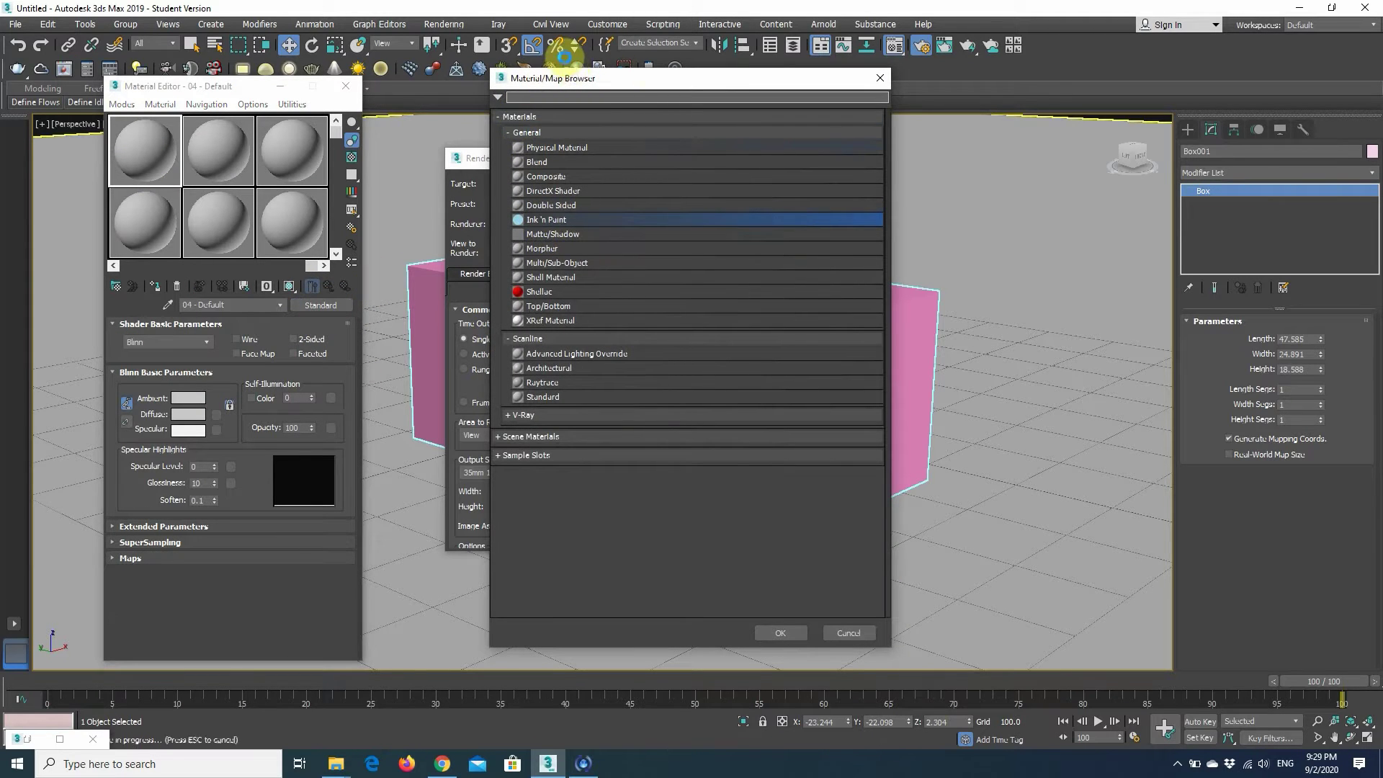
double_click(545, 221)
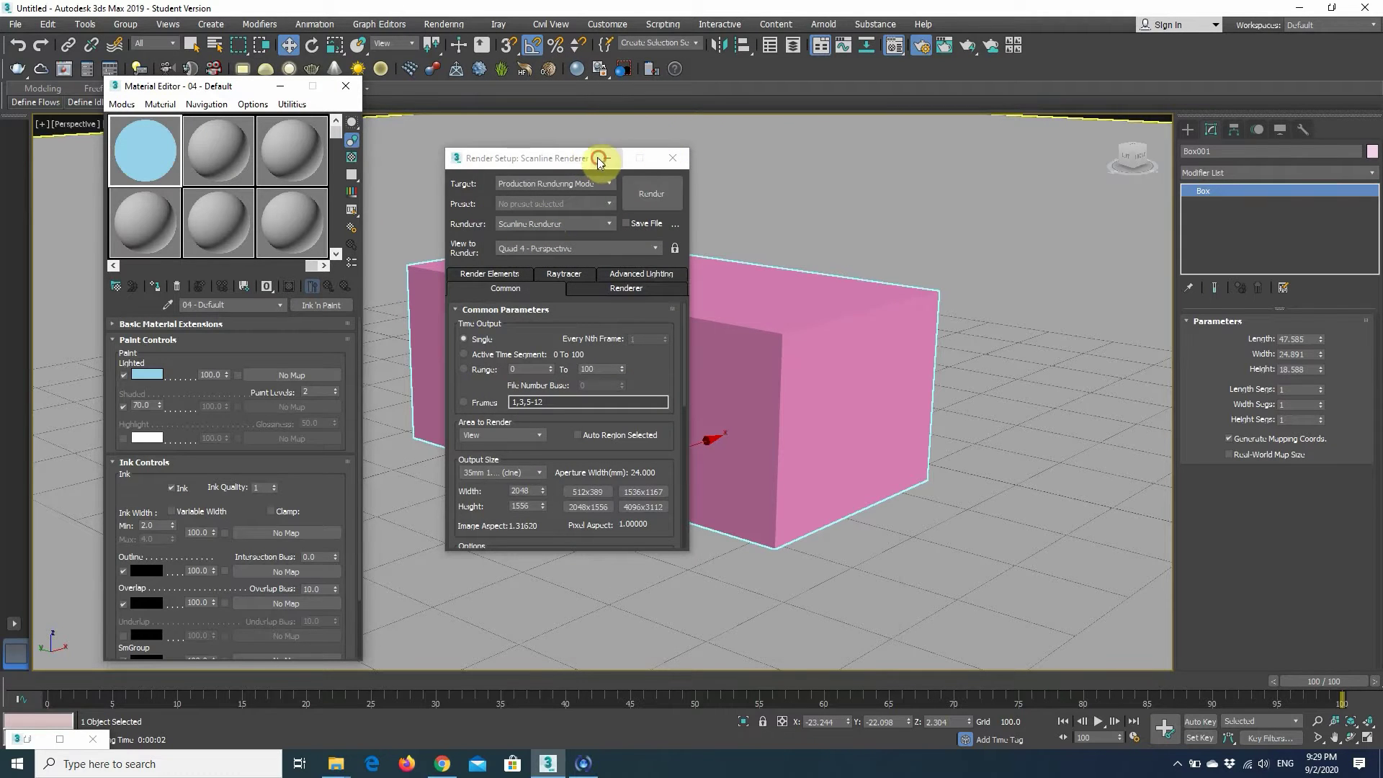
click(601, 162)
drag(122, 136, 737, 306)
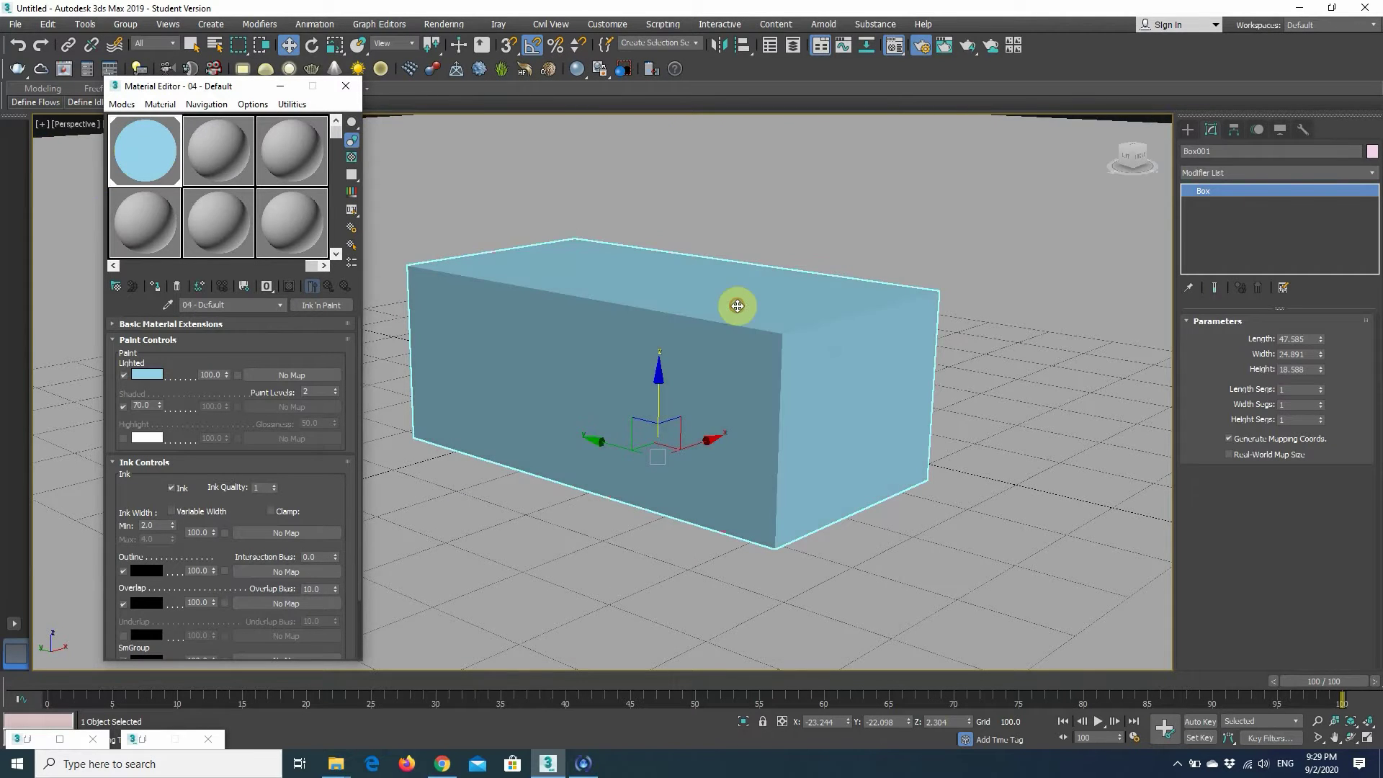
Set Paint Levels to 6, Shaded to 70 and Ink Width Min to 4.7, reapplying the material to the box
scroll(639, 369, up, 4)
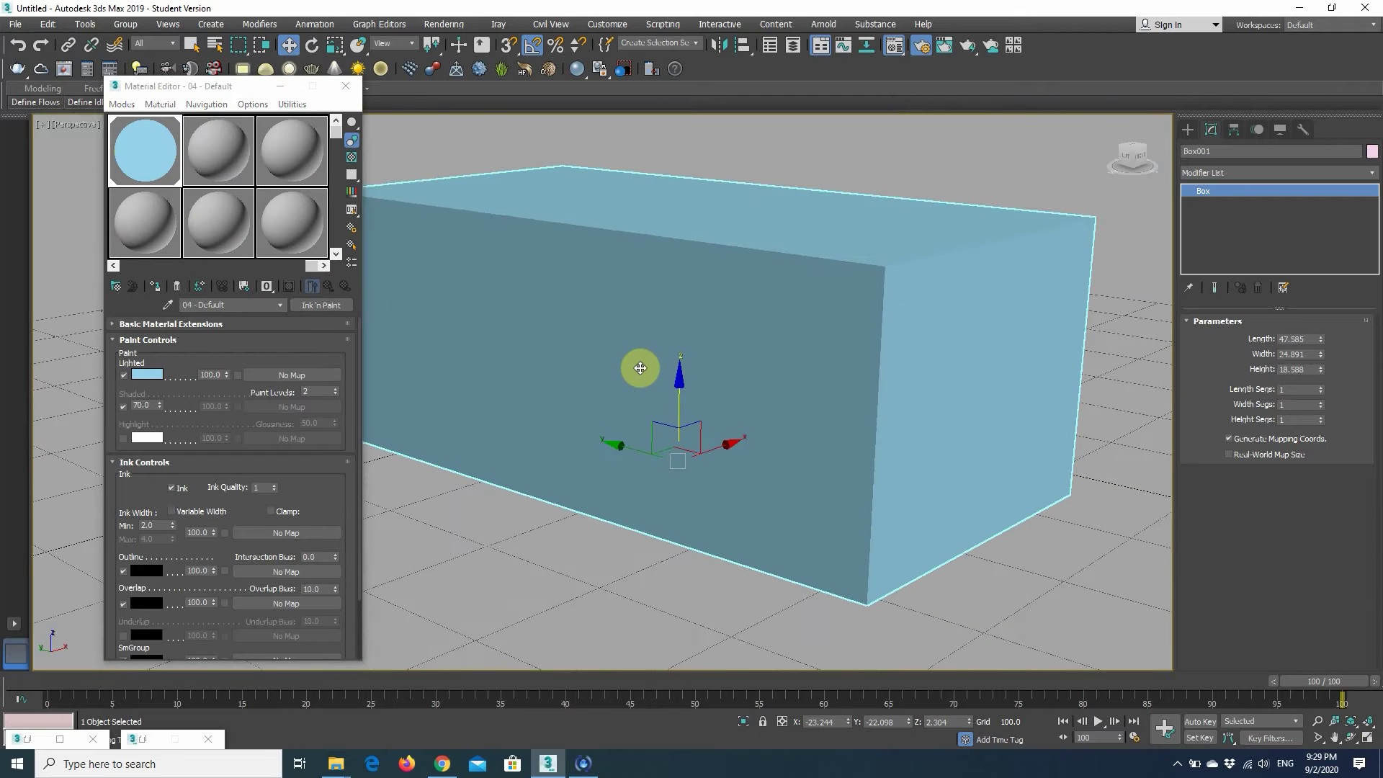
scroll(639, 368, up, 2)
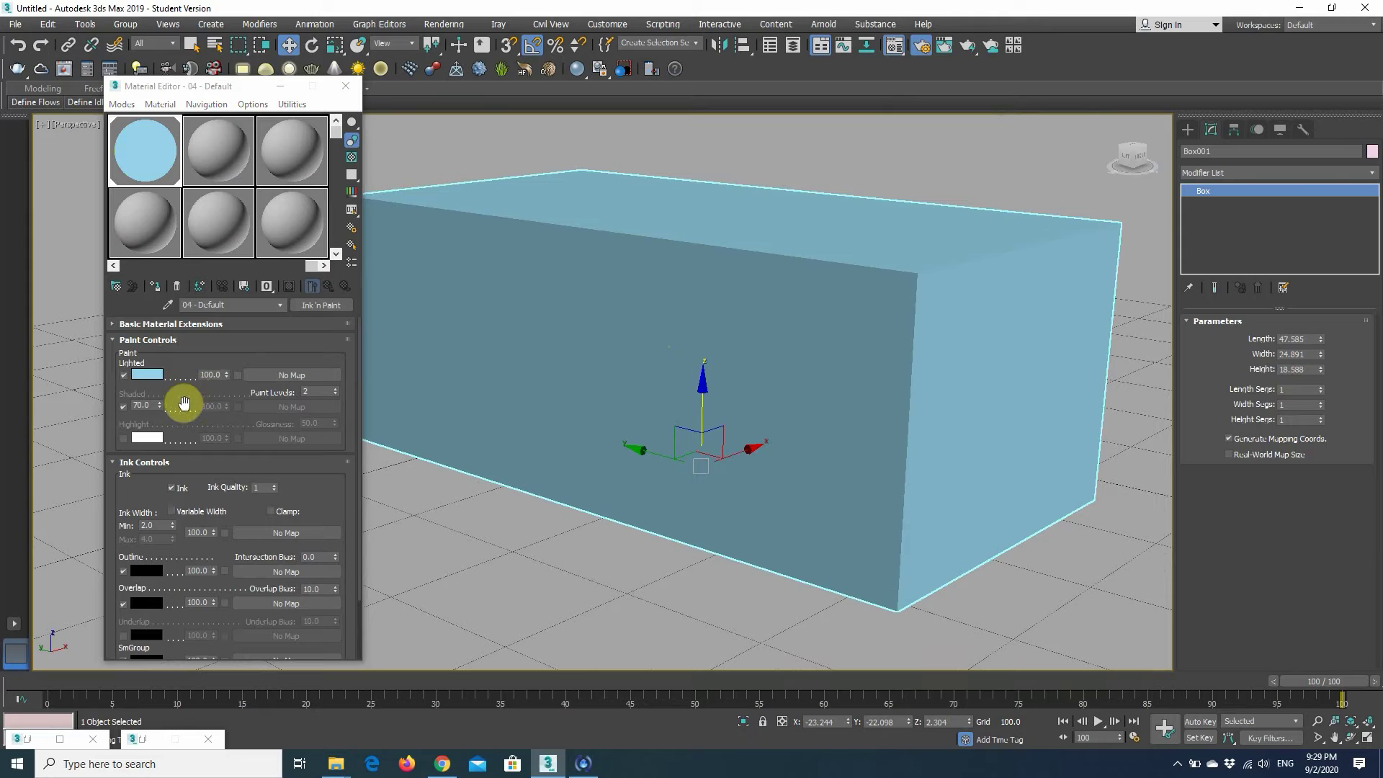
click(335, 388)
click(335, 388)
click(335, 389)
click(335, 388)
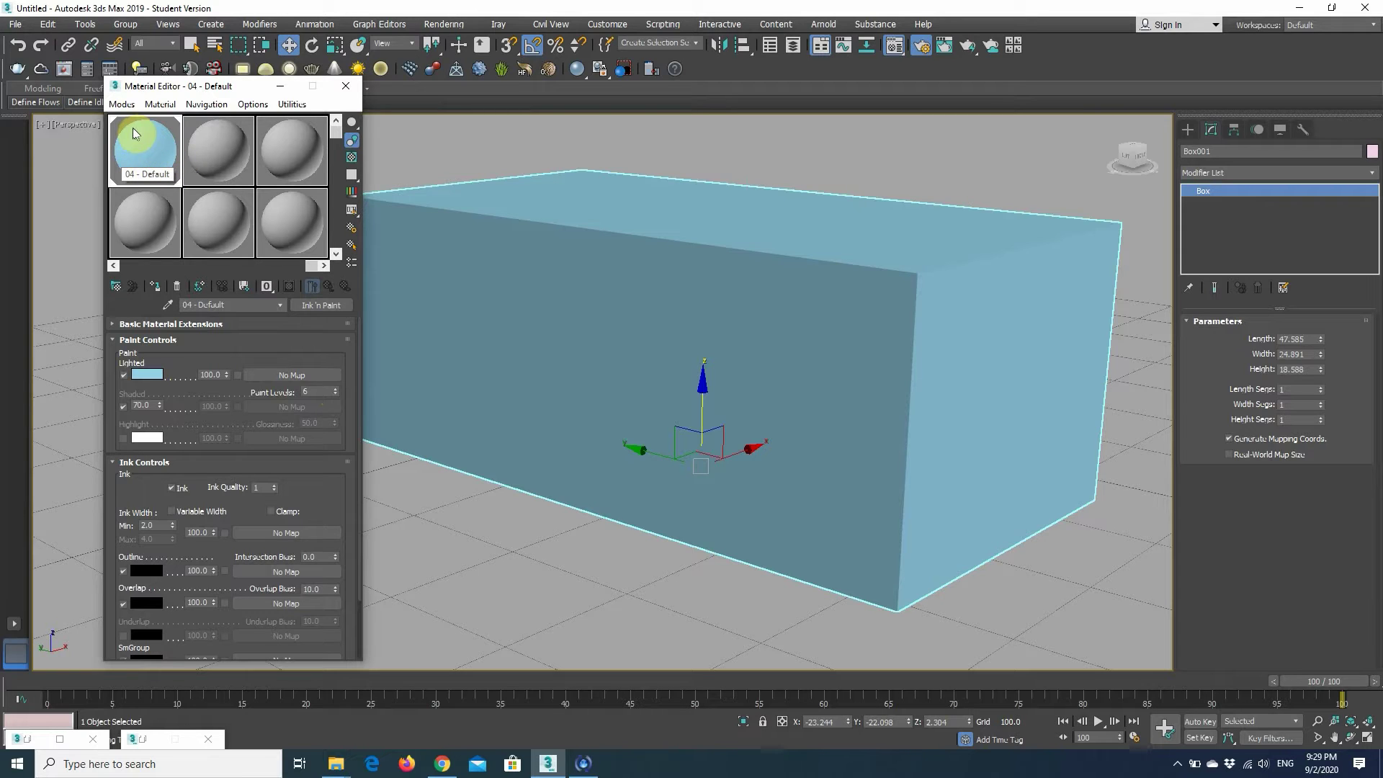
drag(136, 134, 591, 312)
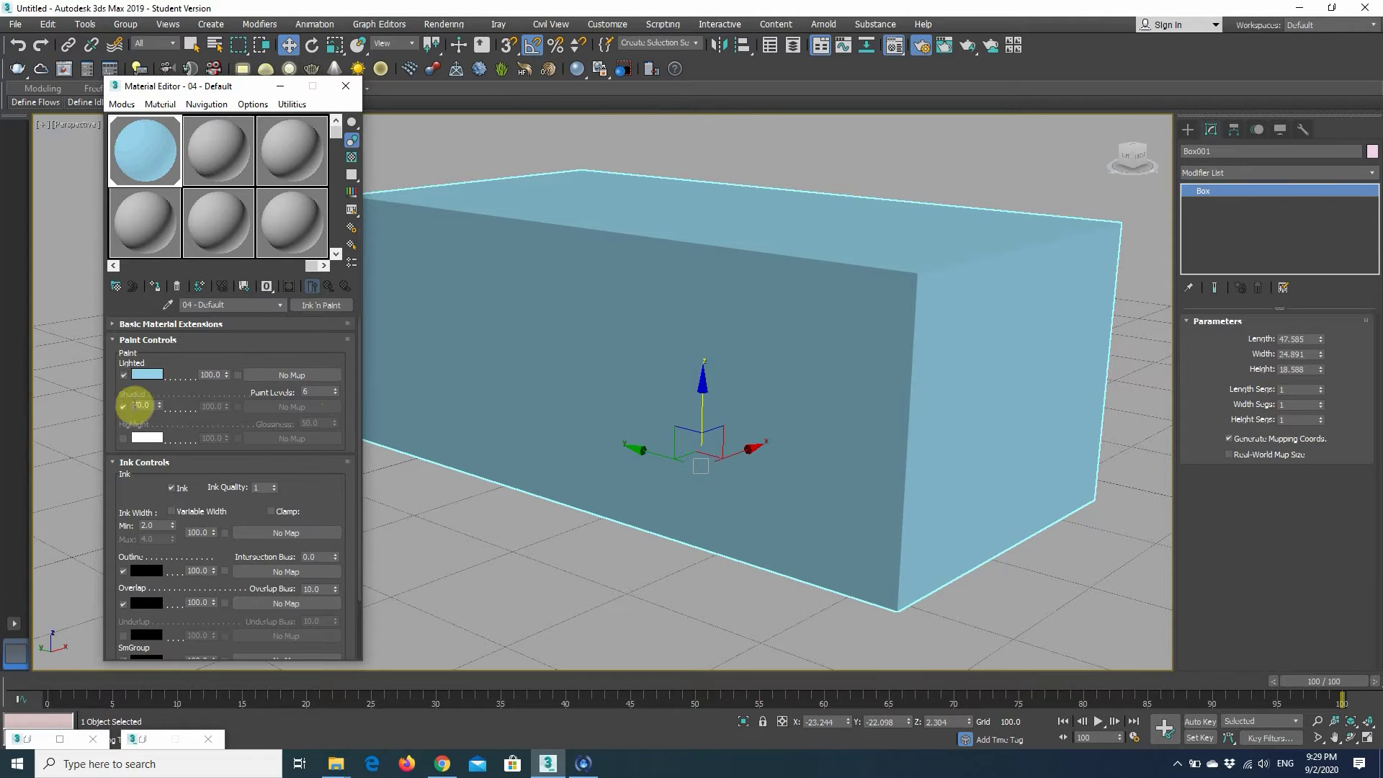
scroll(216, 483, down, 3)
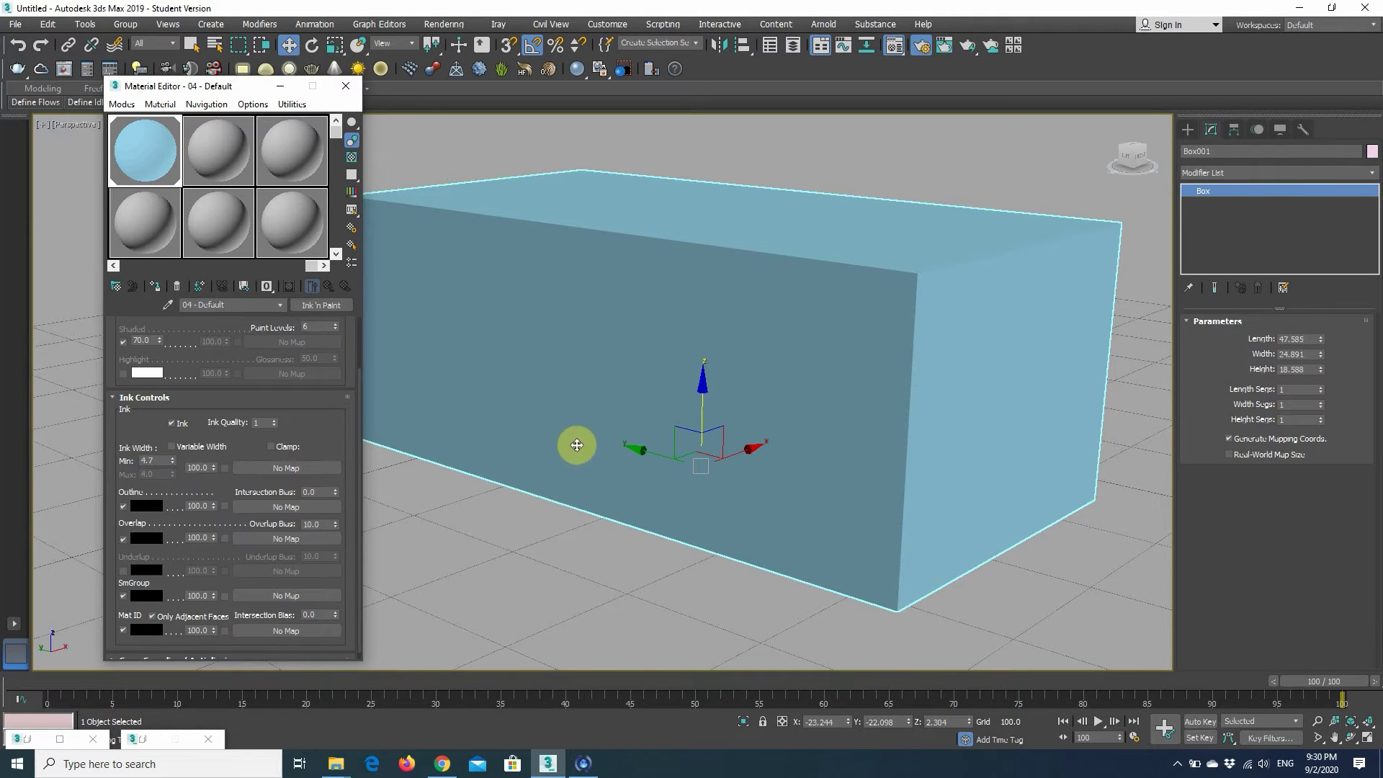
scroll(573, 443, down, 3)
middle_drag(601, 435, 630, 417)
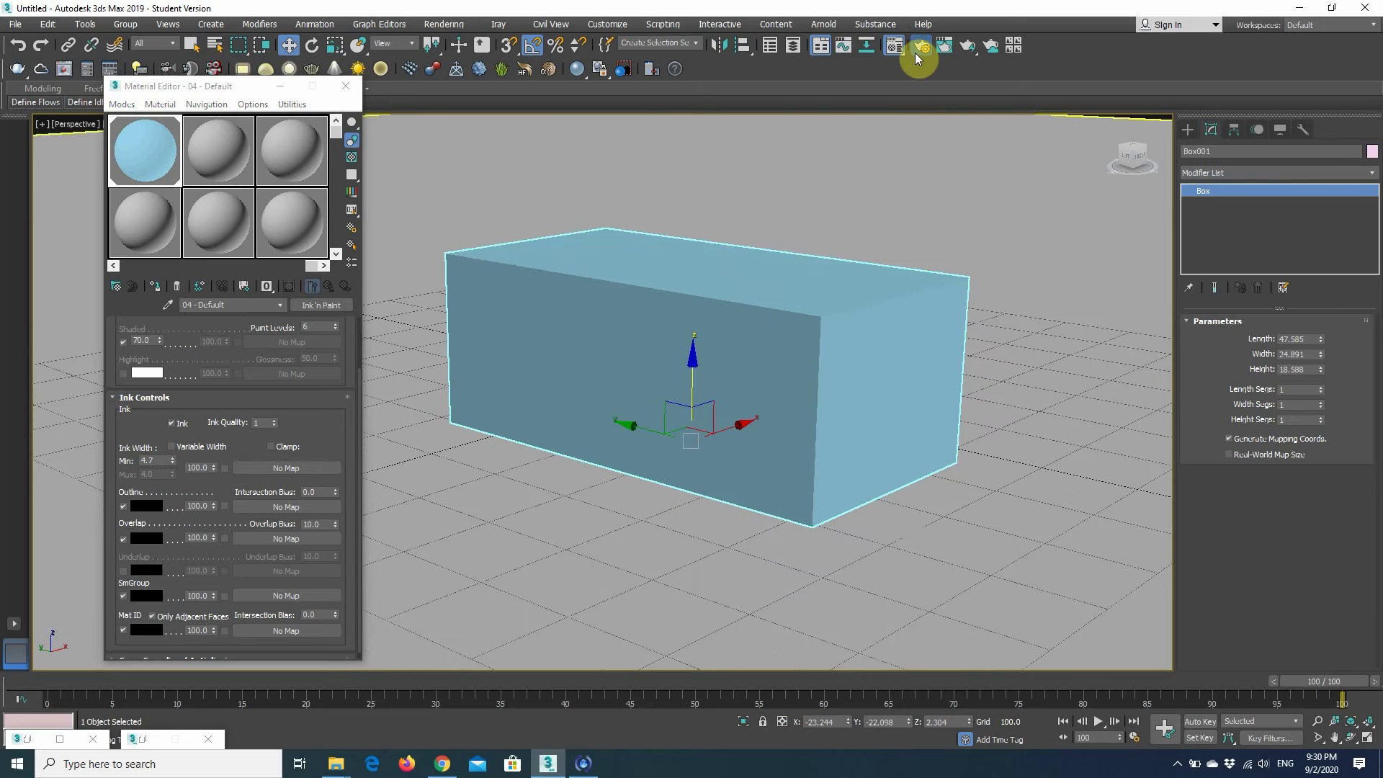
Render the light-blue outlined box with F10, zoom in to inspect the frame, then minimize it
key(F10)
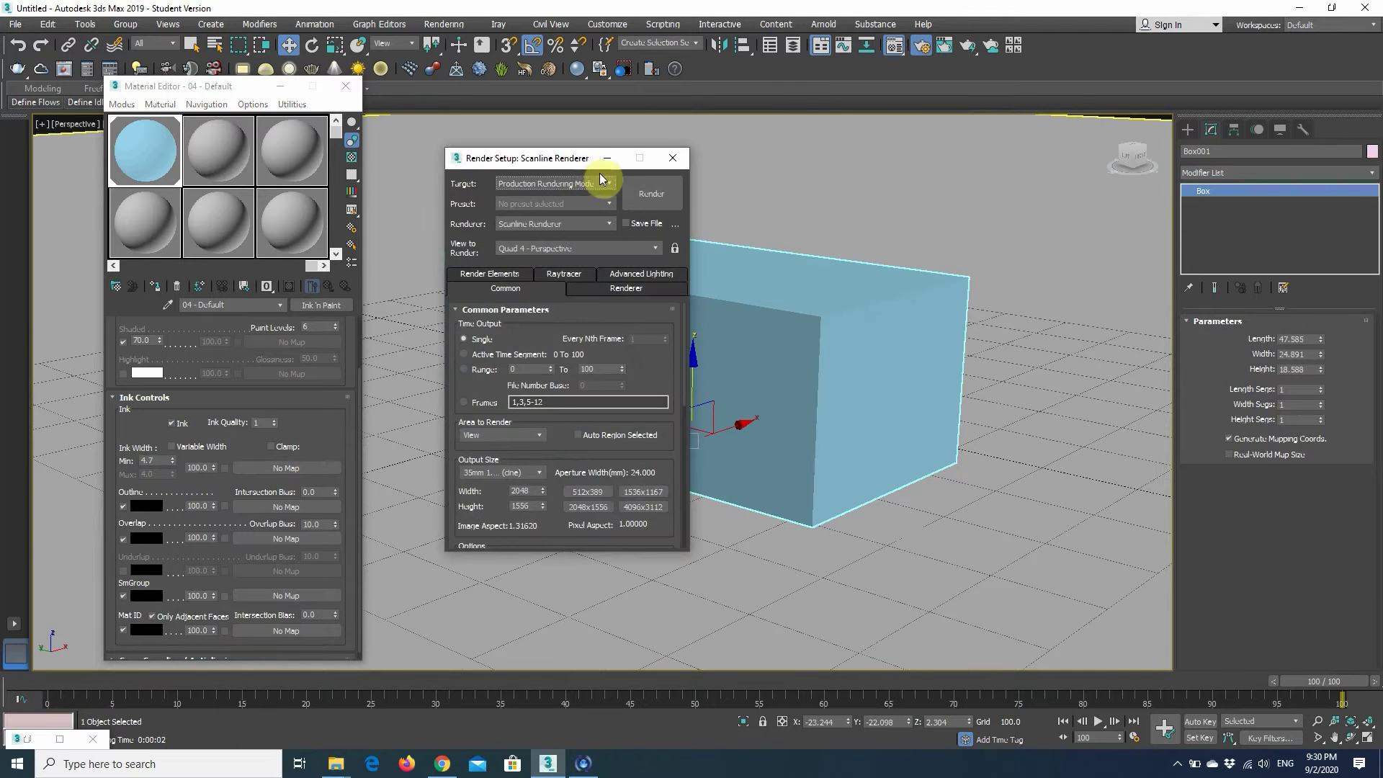
click(647, 193)
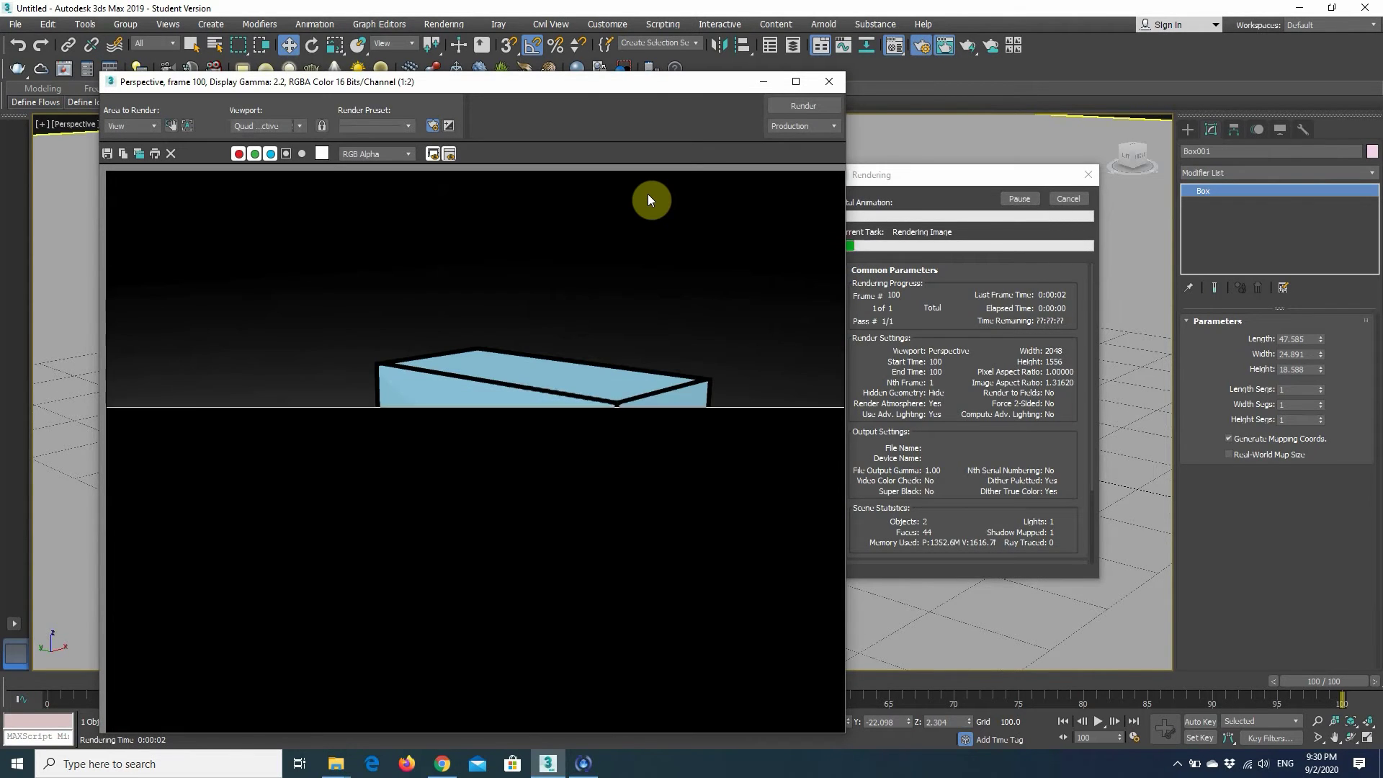
scroll(612, 347, up, 2)
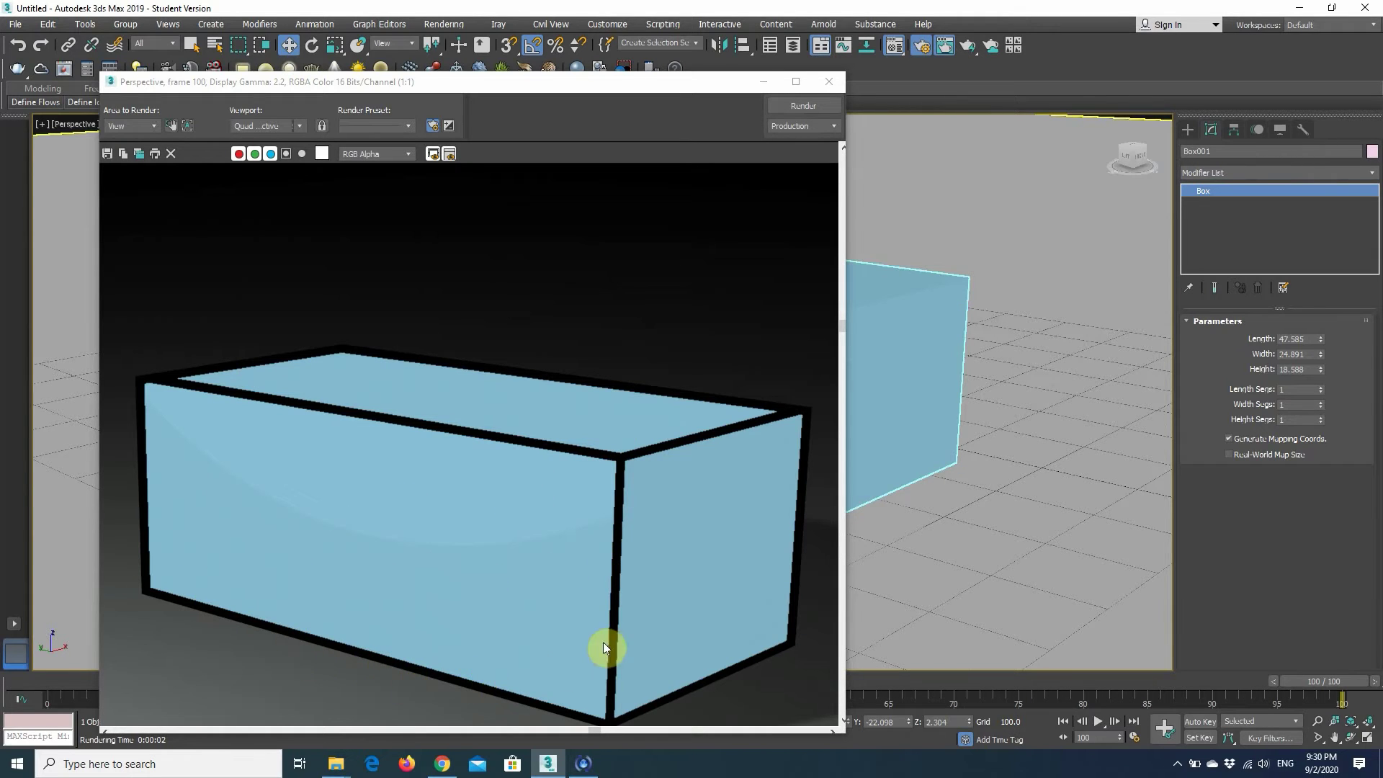
scroll(419, 352, down, 2)
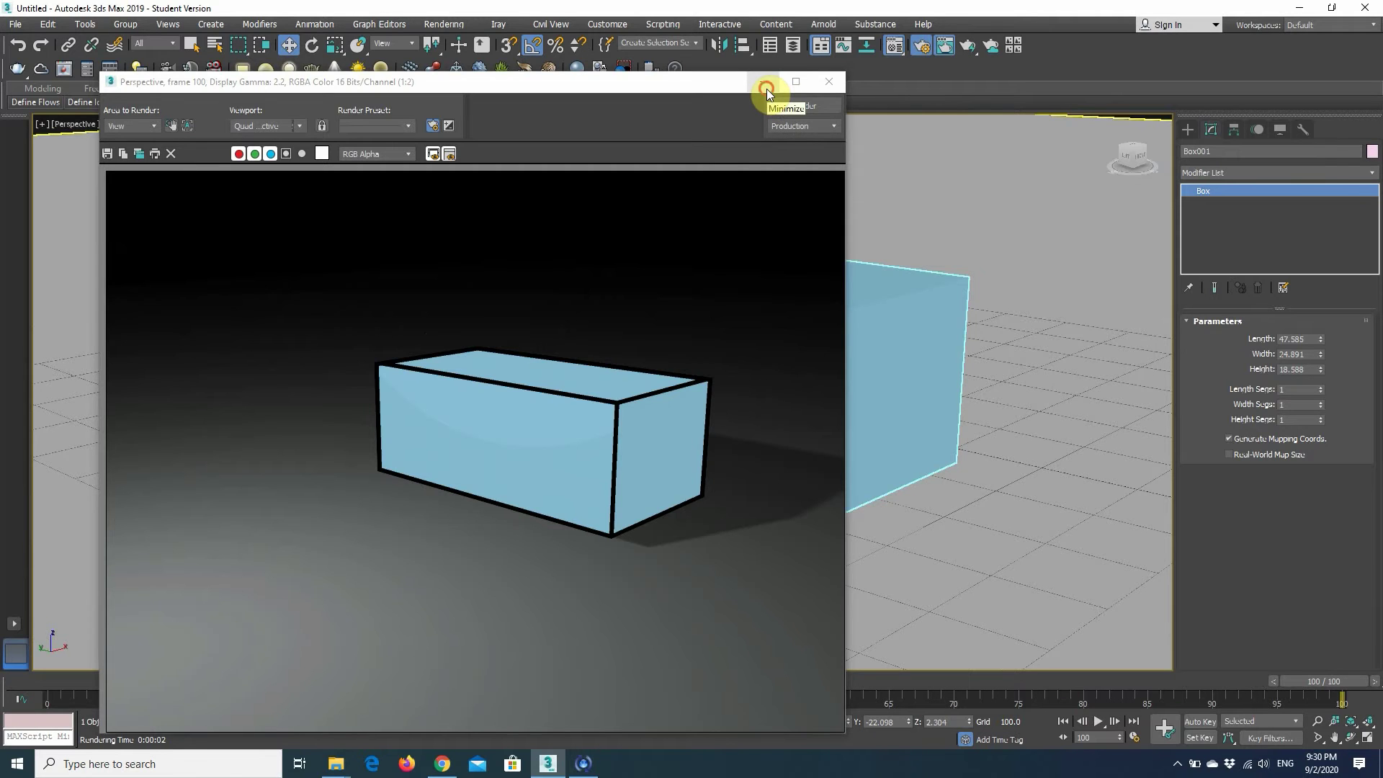
click(766, 89)
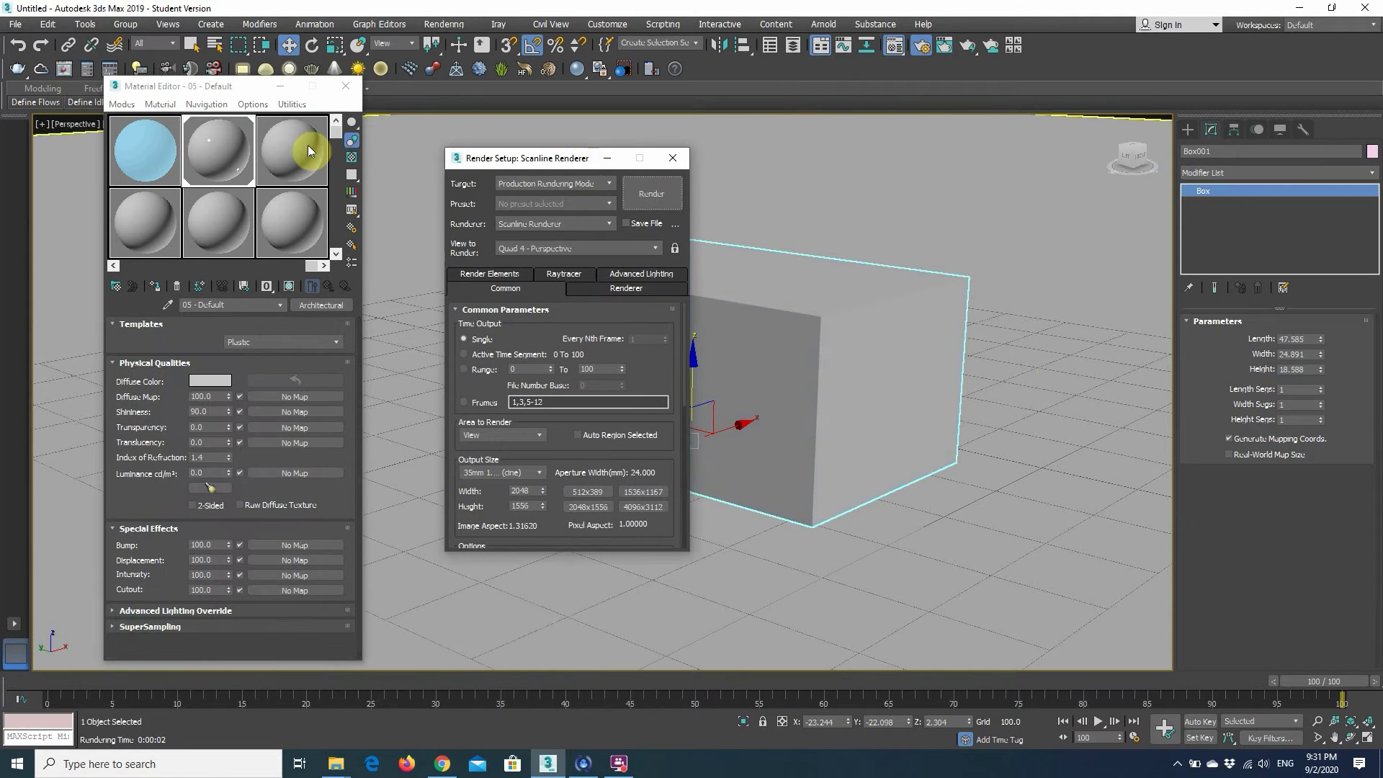
Change the box's material type from Ink 'n Paint to Architectural
double_click(283, 146)
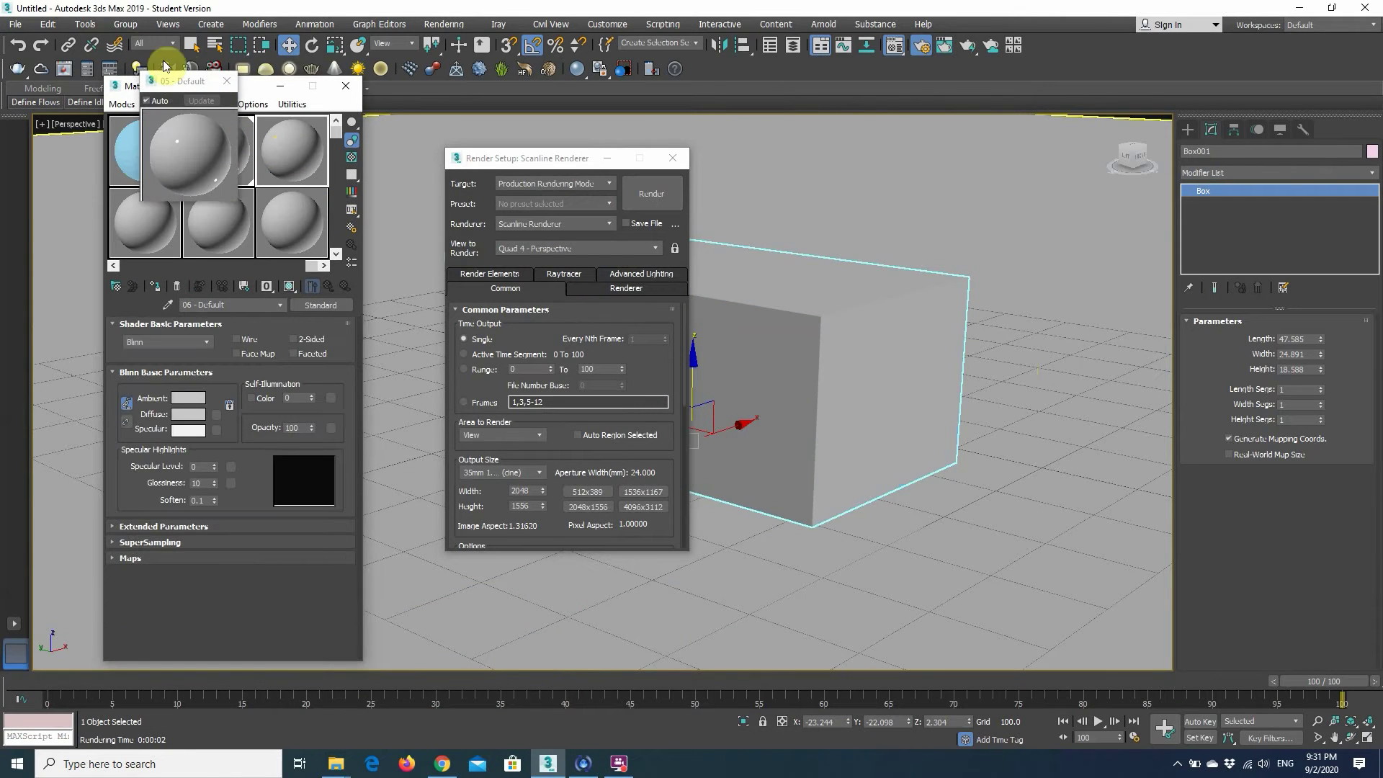
click(226, 81)
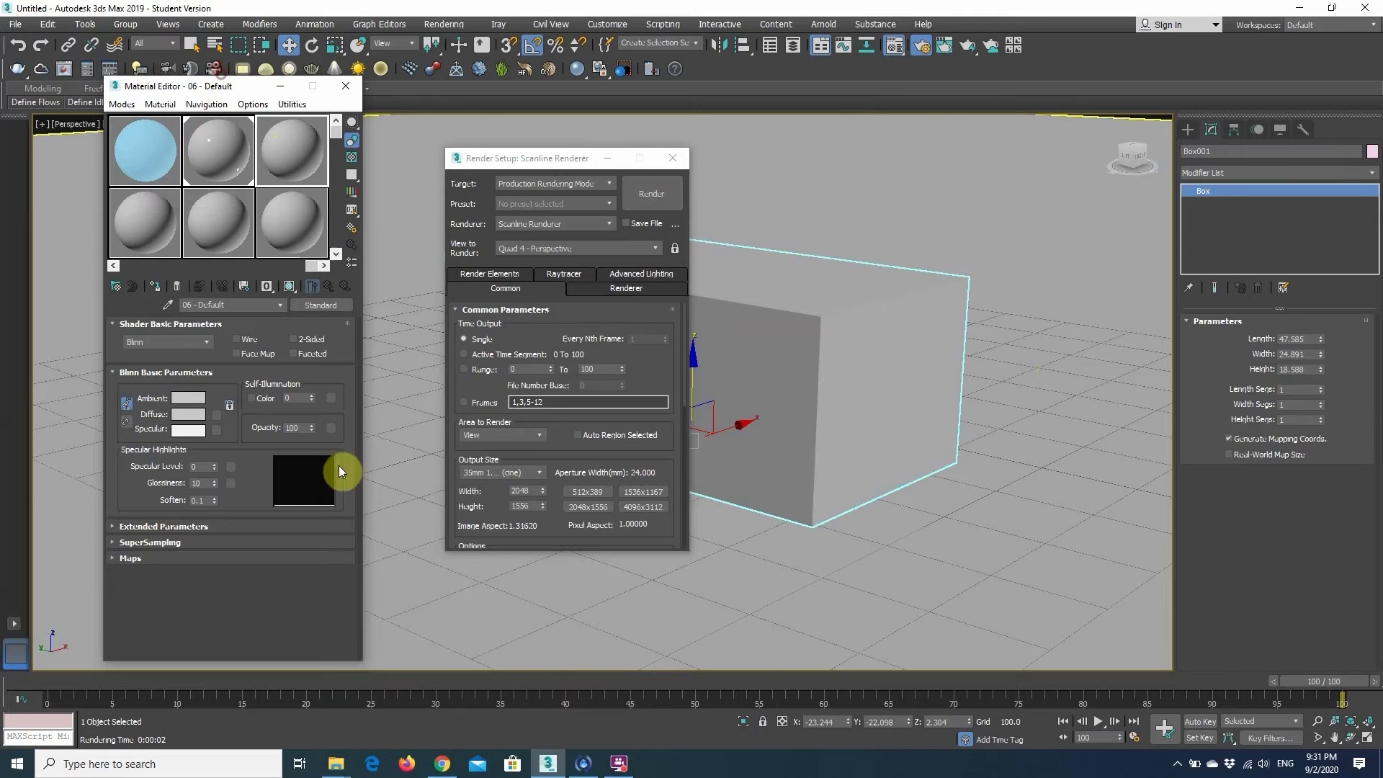
click(329, 304)
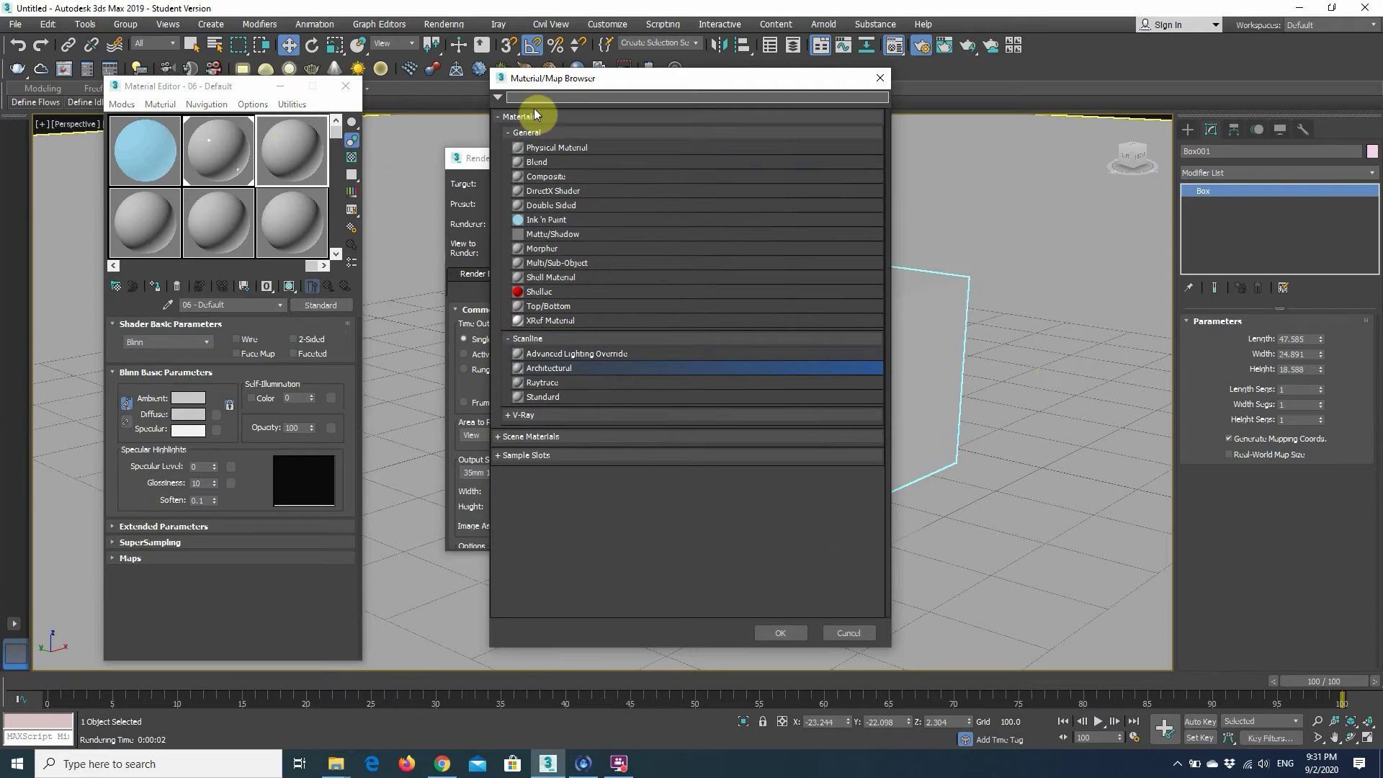
double_click(542, 367)
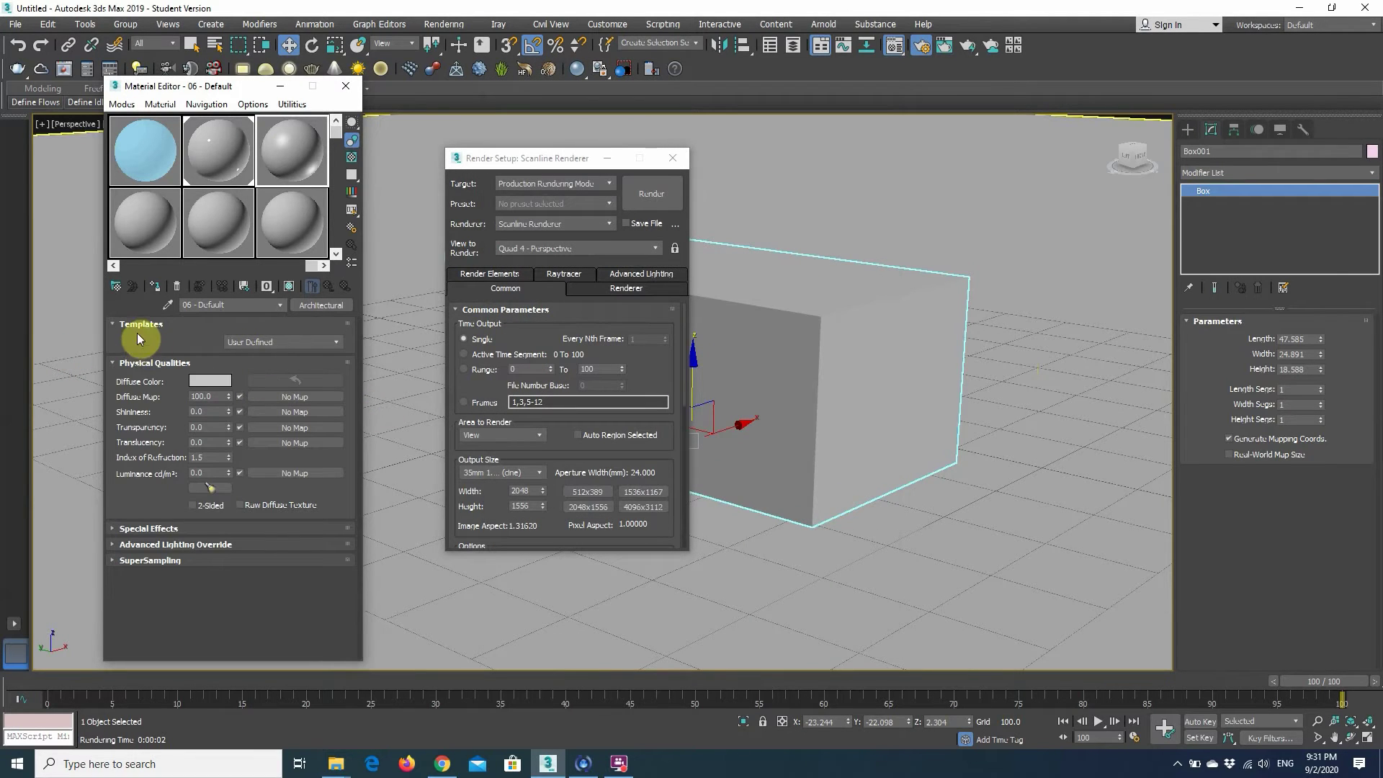
Apply the Mirror template to the Architectural material and render the box
click(298, 343)
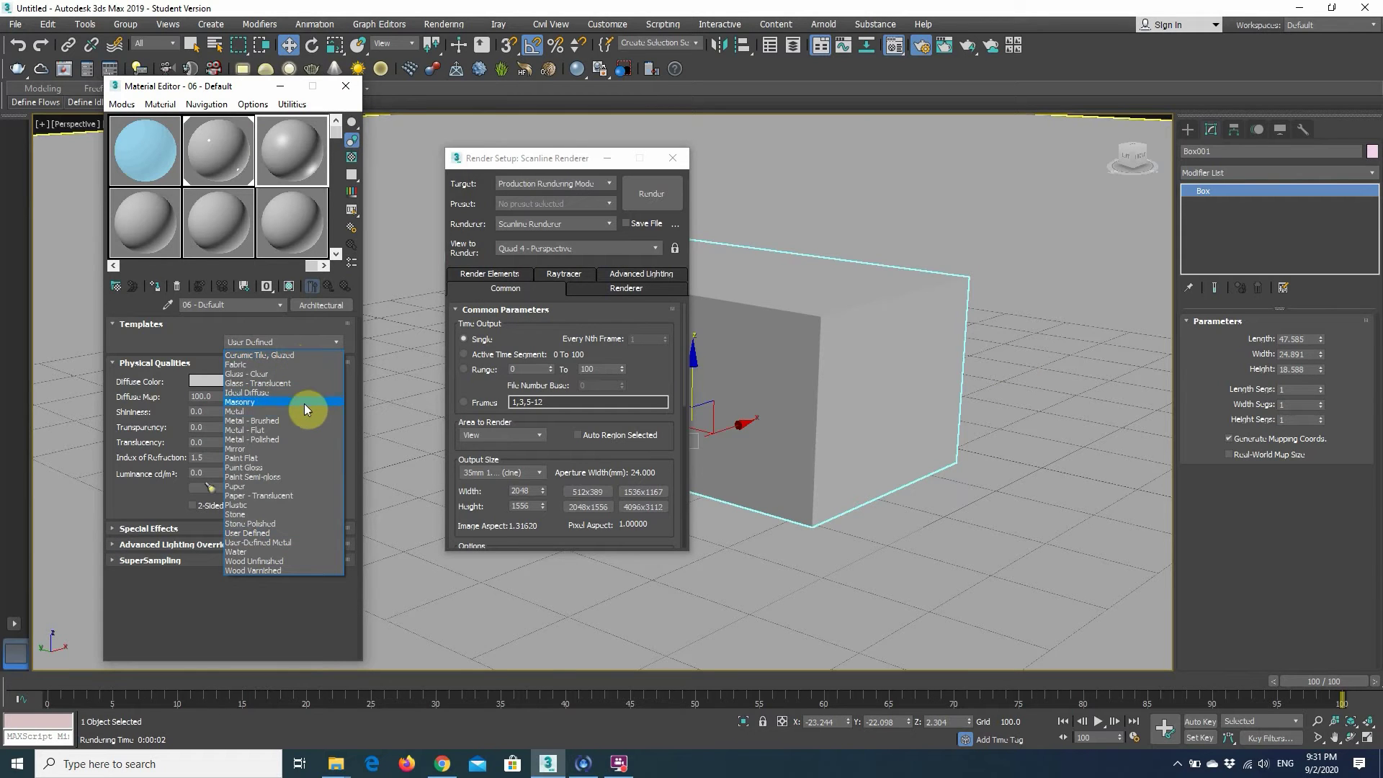
click(278, 448)
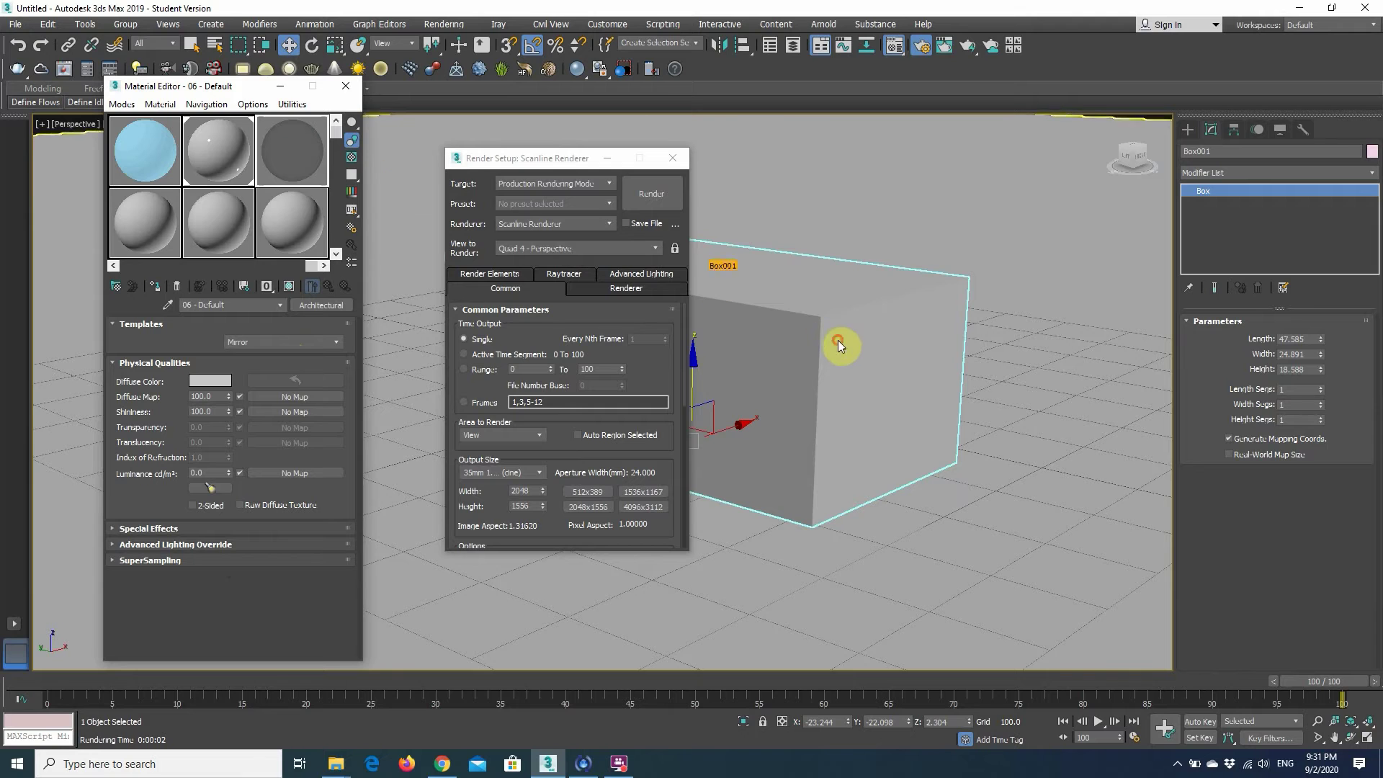
click(657, 195)
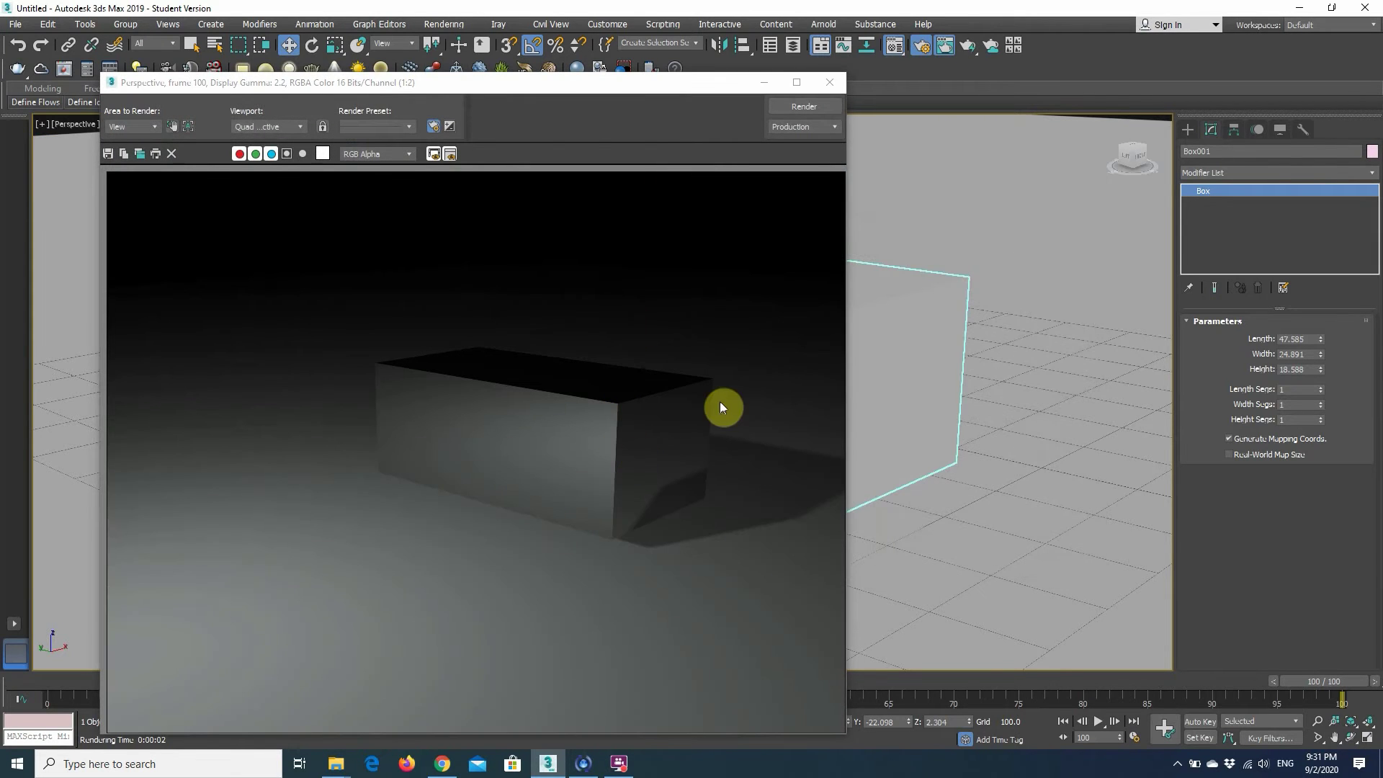
Switch the Architectural material to the Water template and render the glassy box
click(767, 86)
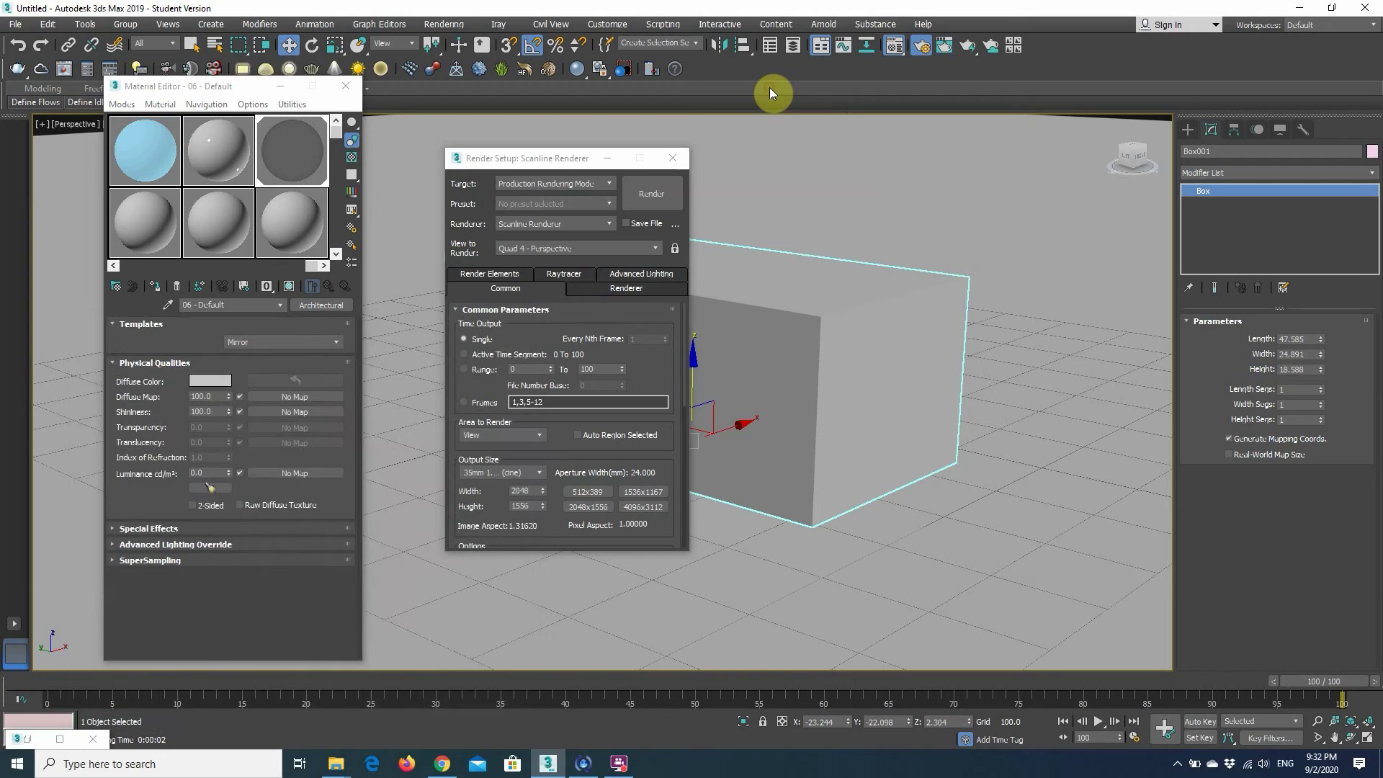
click(314, 337)
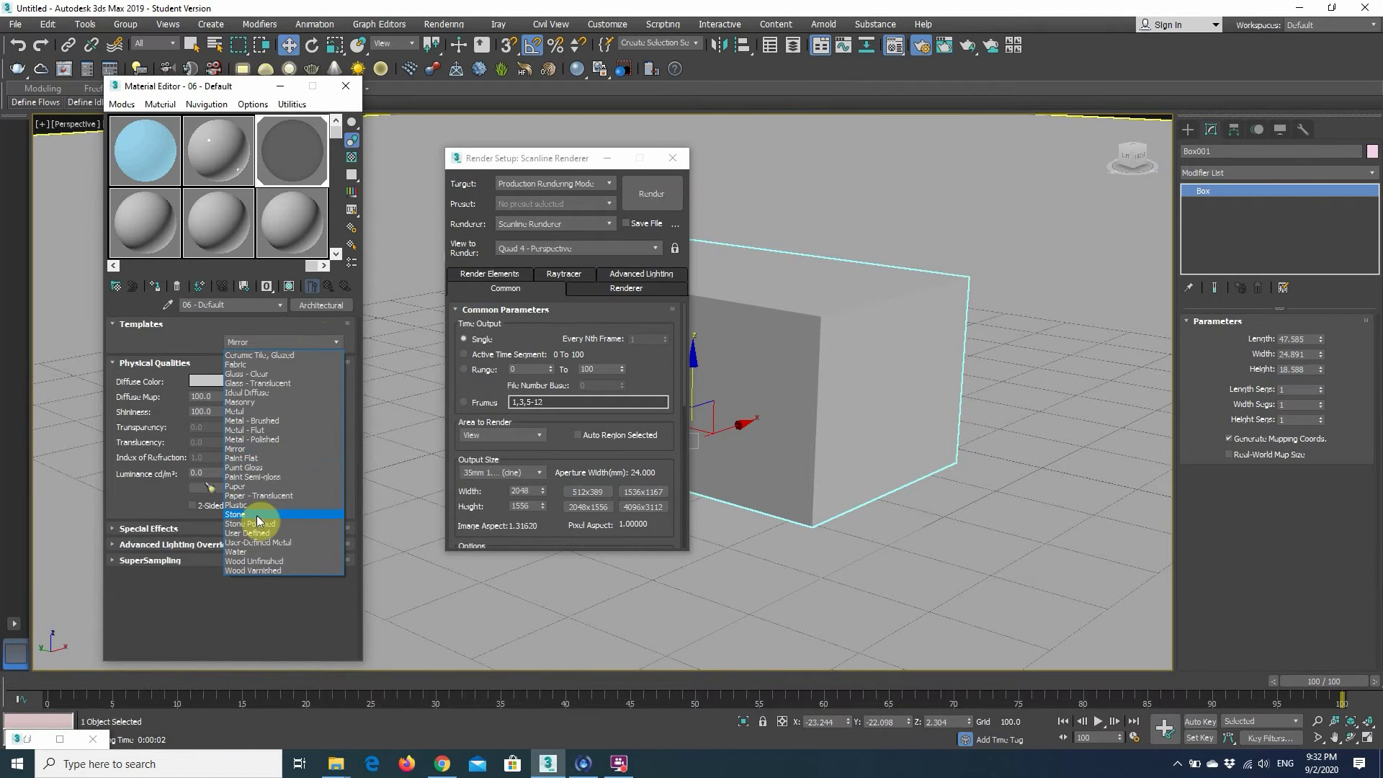
click(296, 552)
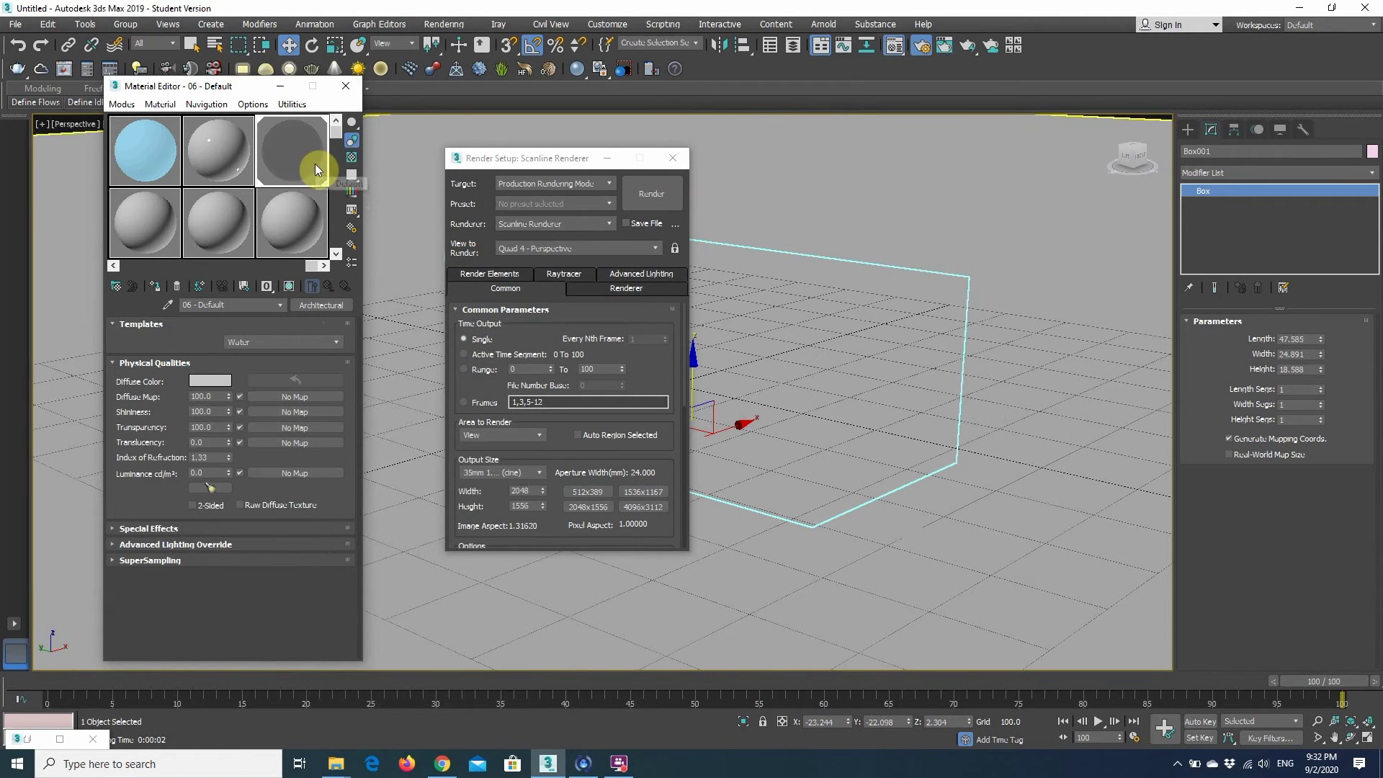
click(651, 194)
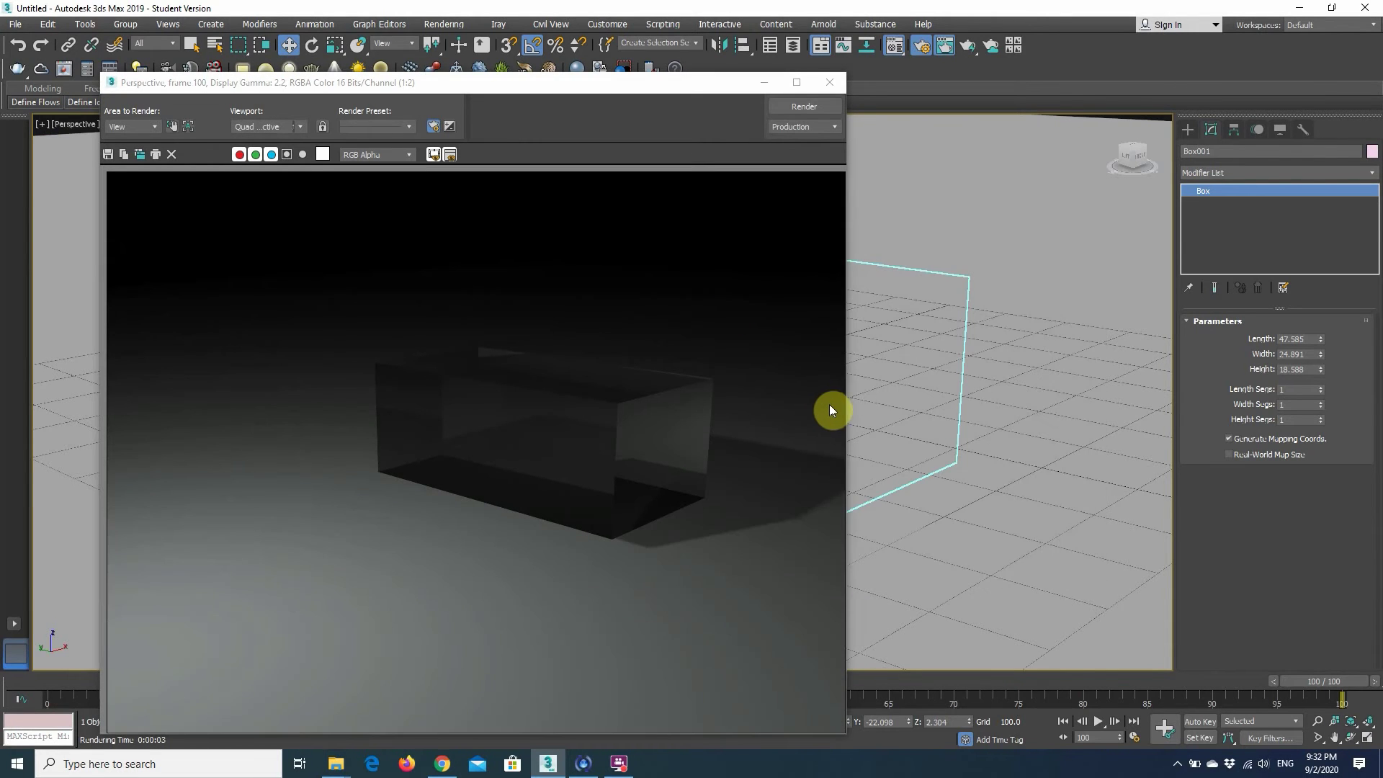
click(763, 83)
click(266, 342)
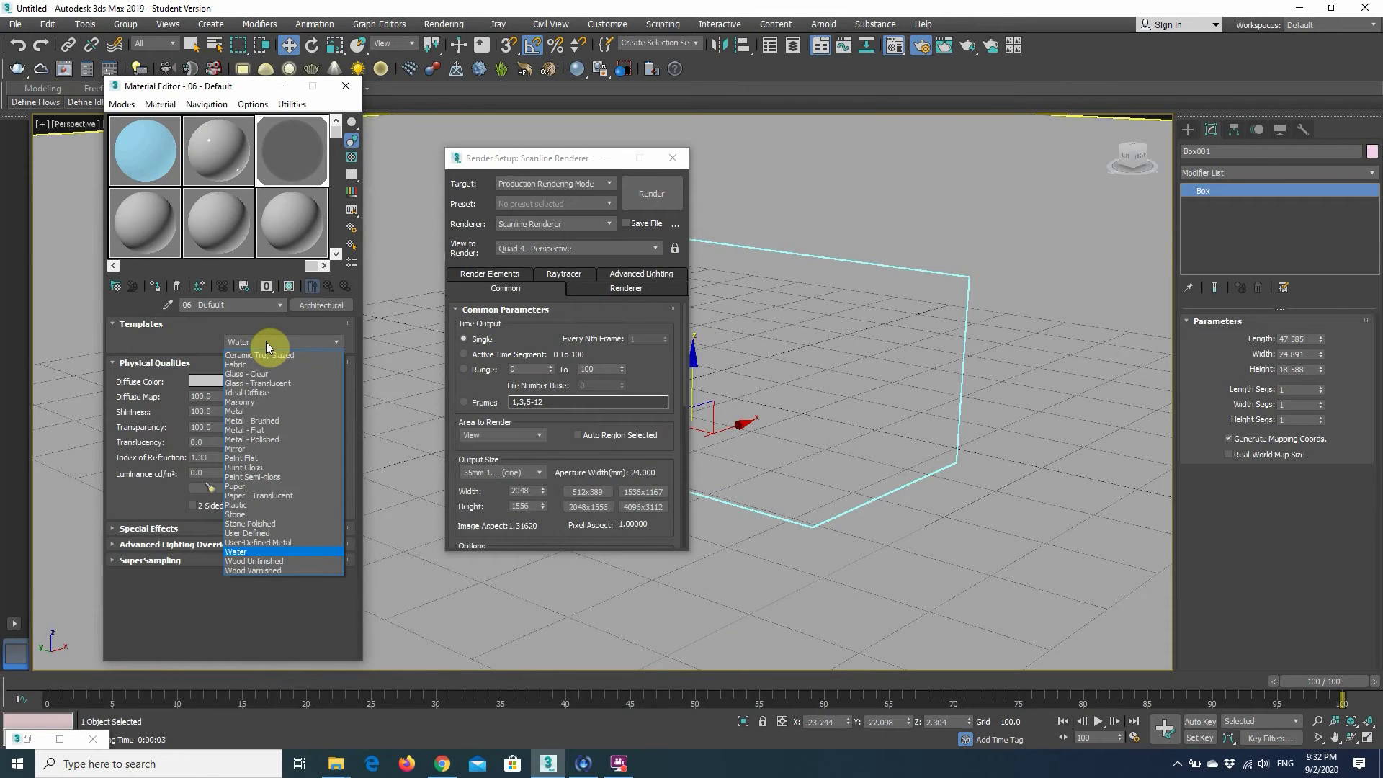
Apply the Wood Varnished template, render the box, and expand the Special Effects rollout
click(332, 569)
click(666, 197)
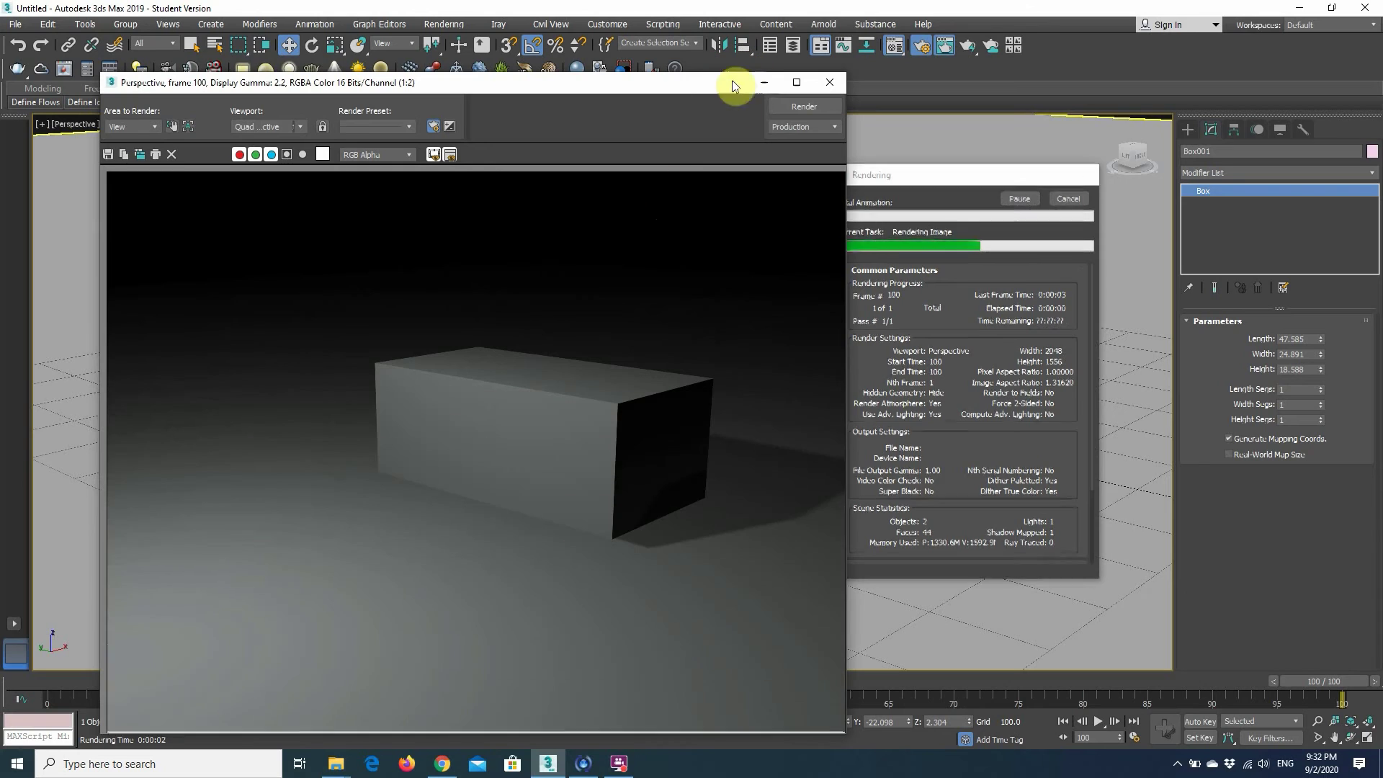
click(762, 80)
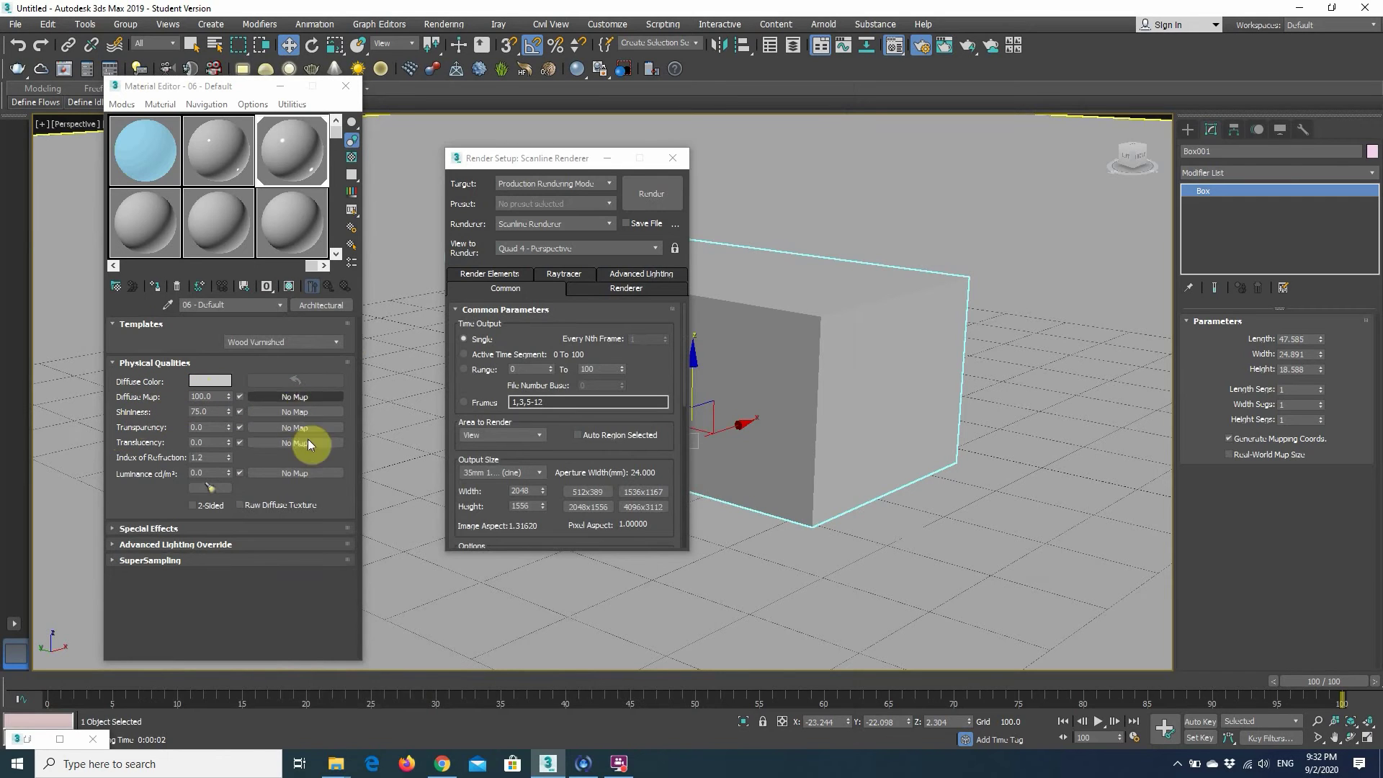
click(134, 530)
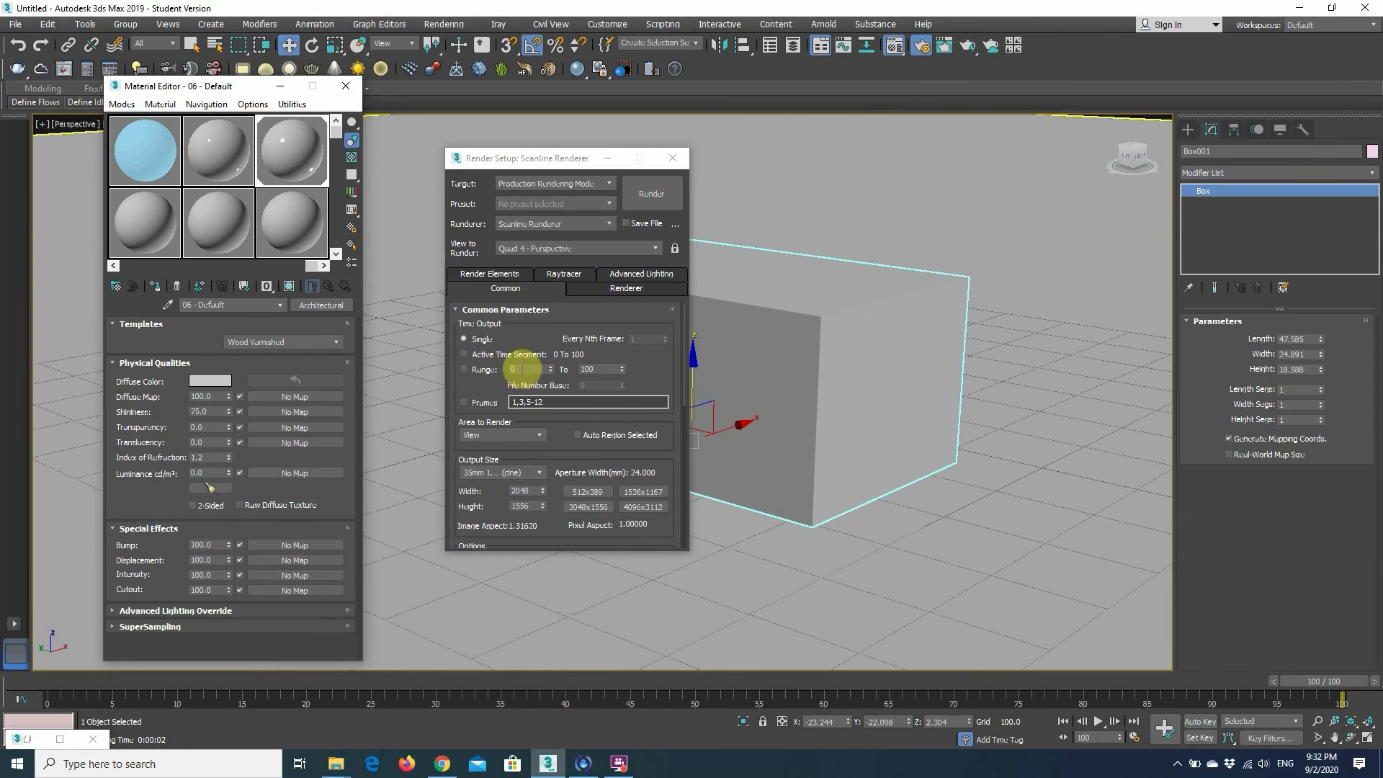
Apply the Glass - Translucent template and render the box
click(319, 306)
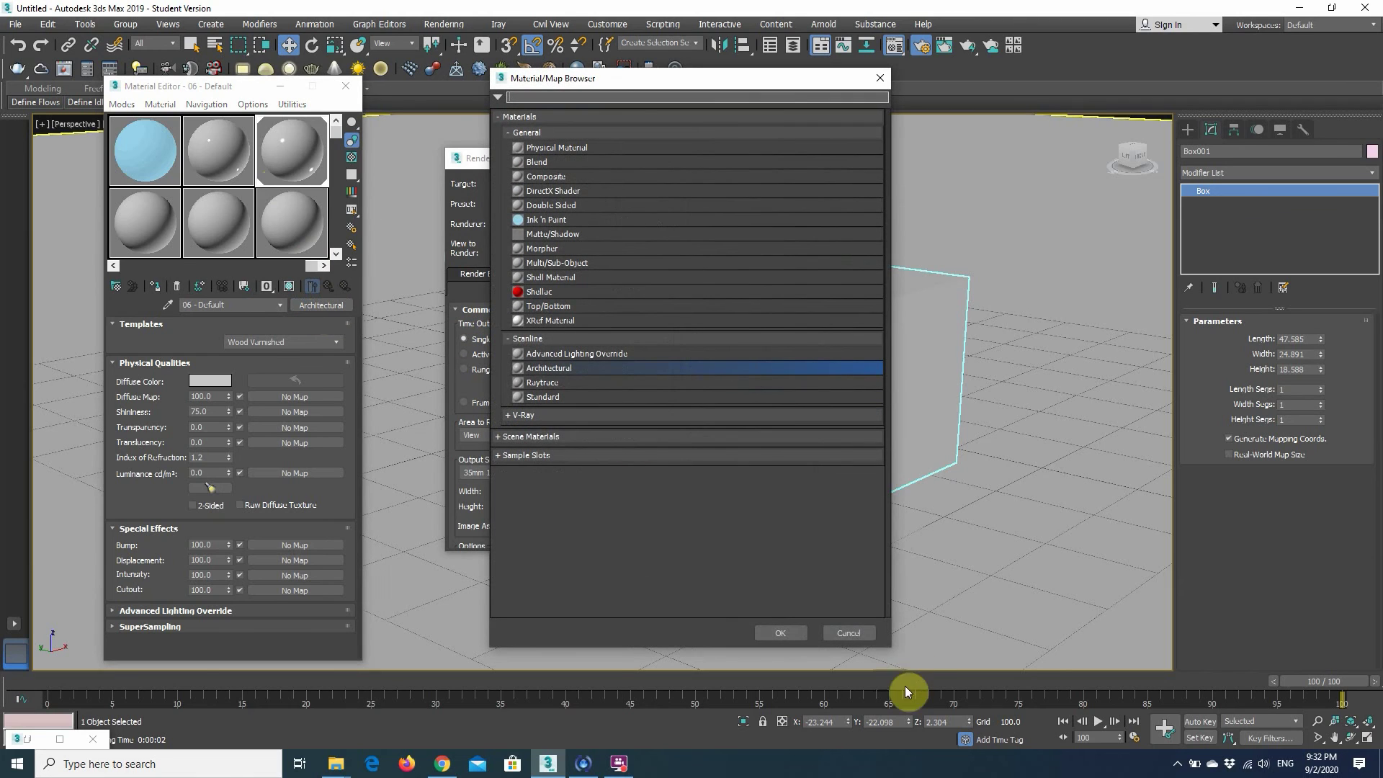
click(850, 634)
click(250, 341)
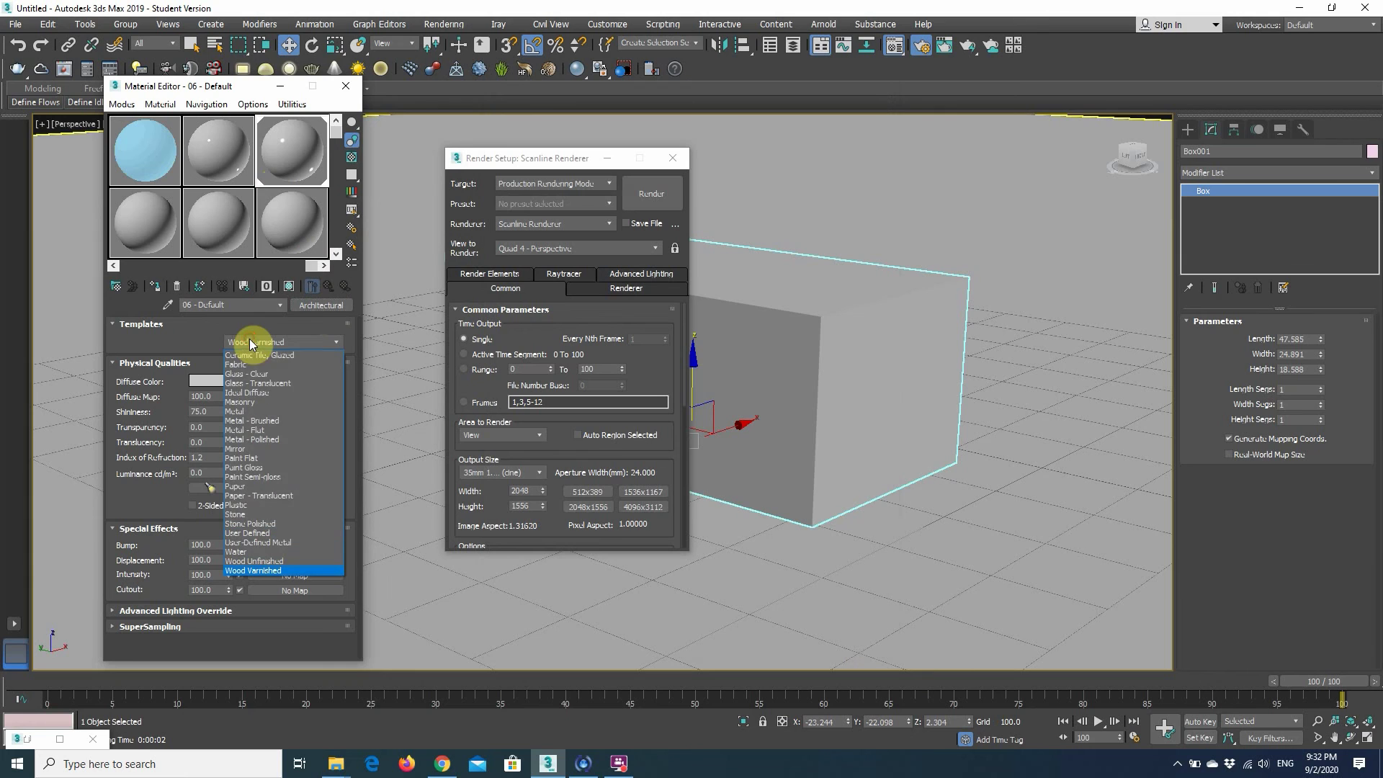
click(331, 384)
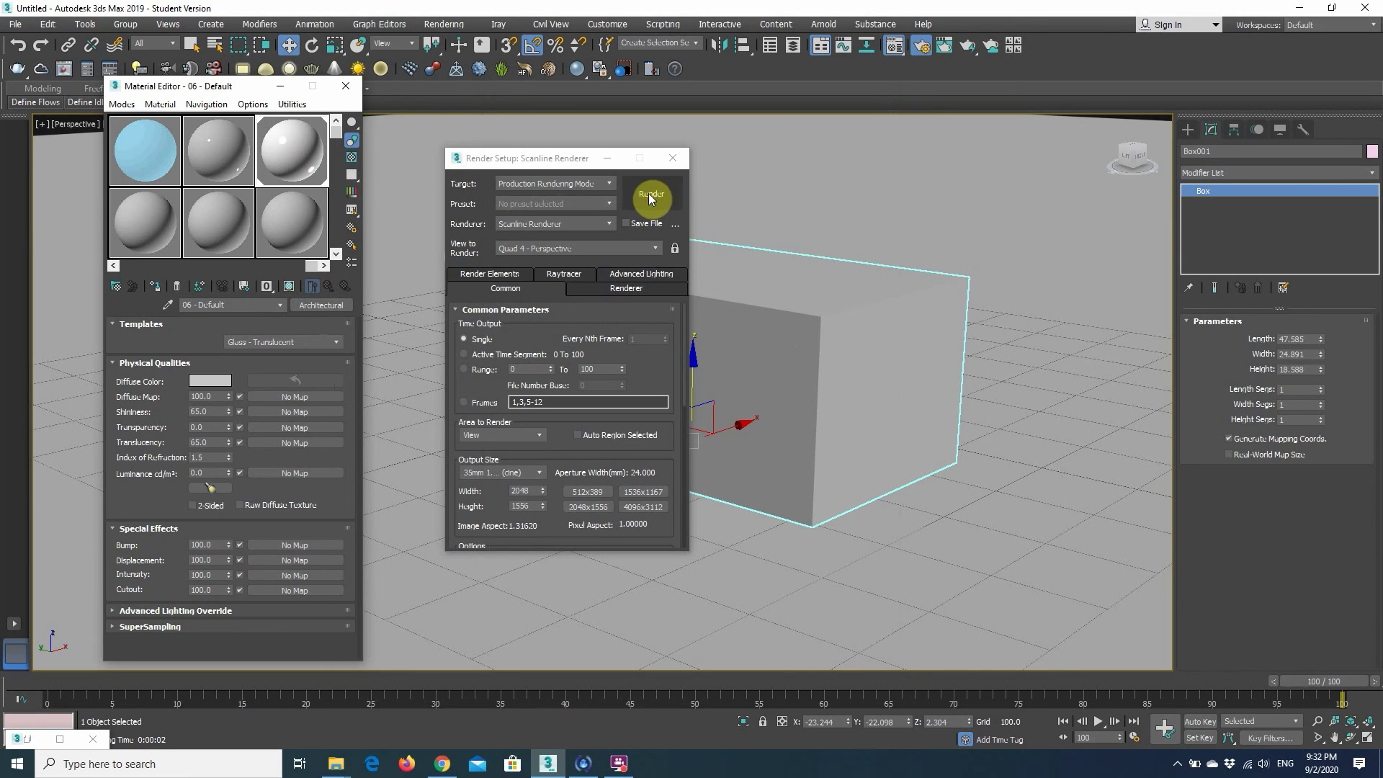
click(651, 193)
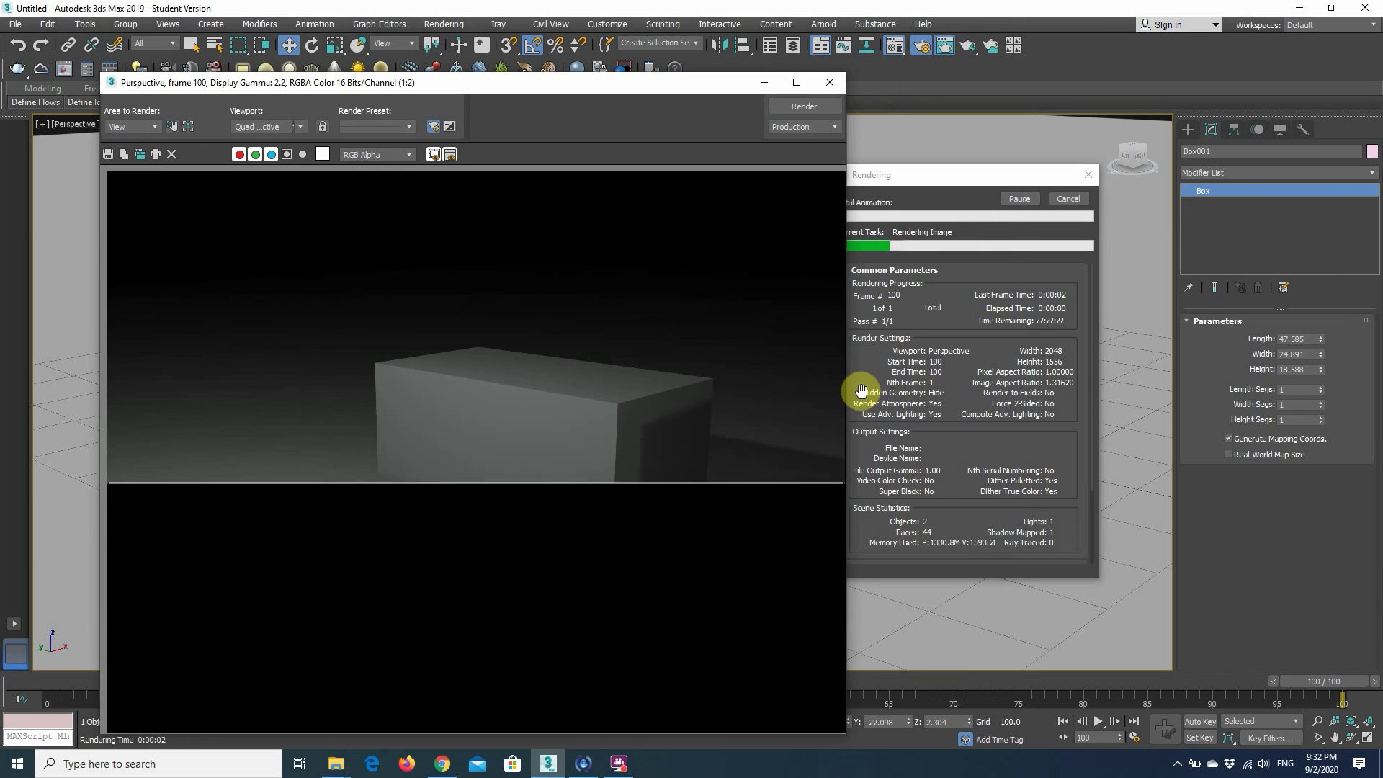
Switch to the Fabric template and render the box again
click(765, 82)
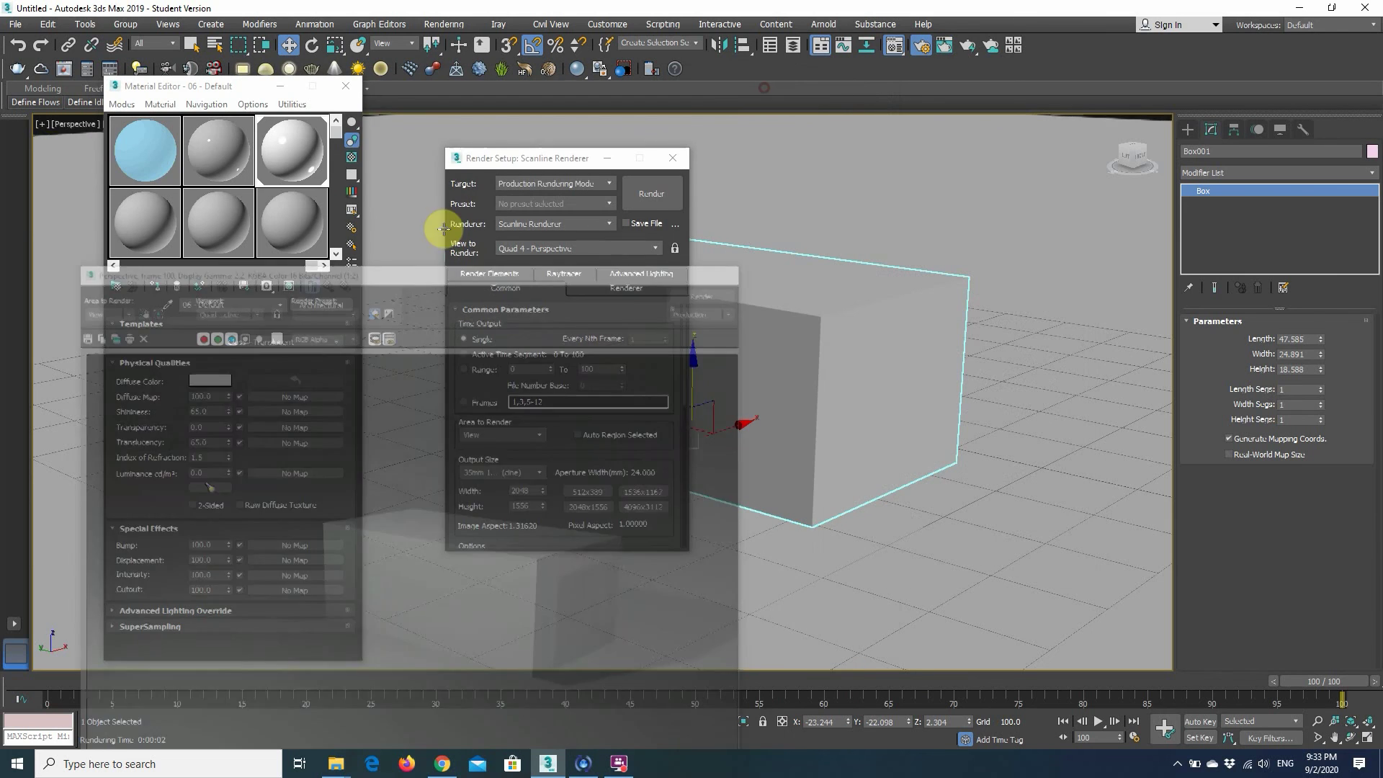
click(279, 341)
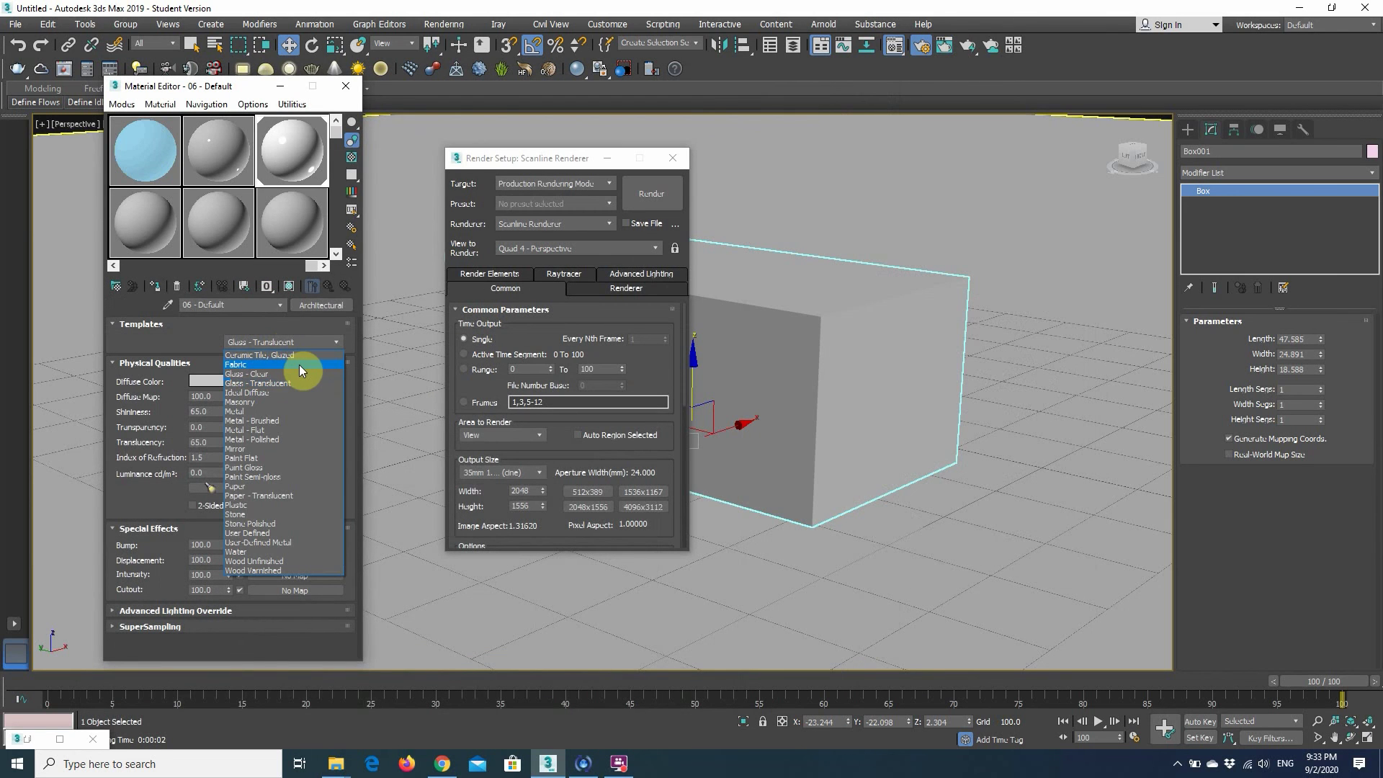
click(300, 364)
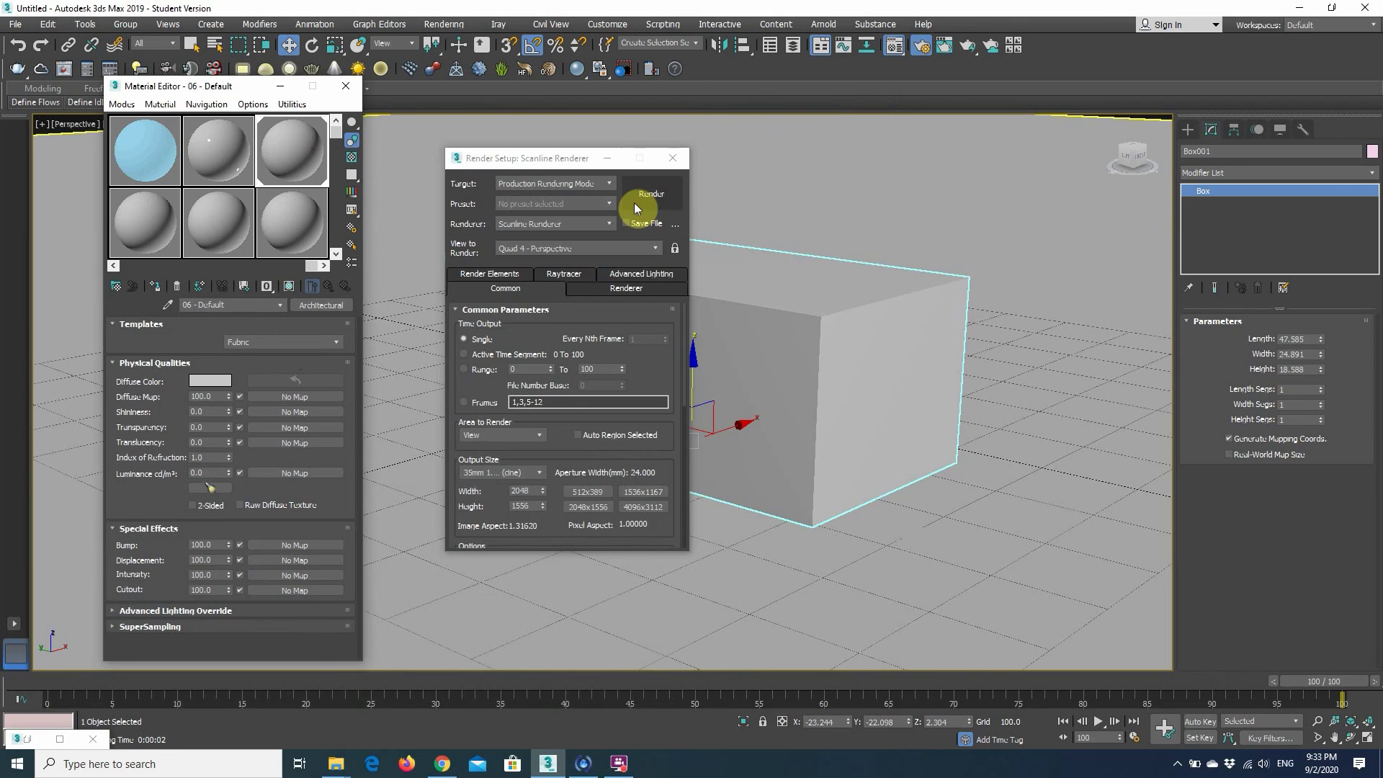
click(635, 205)
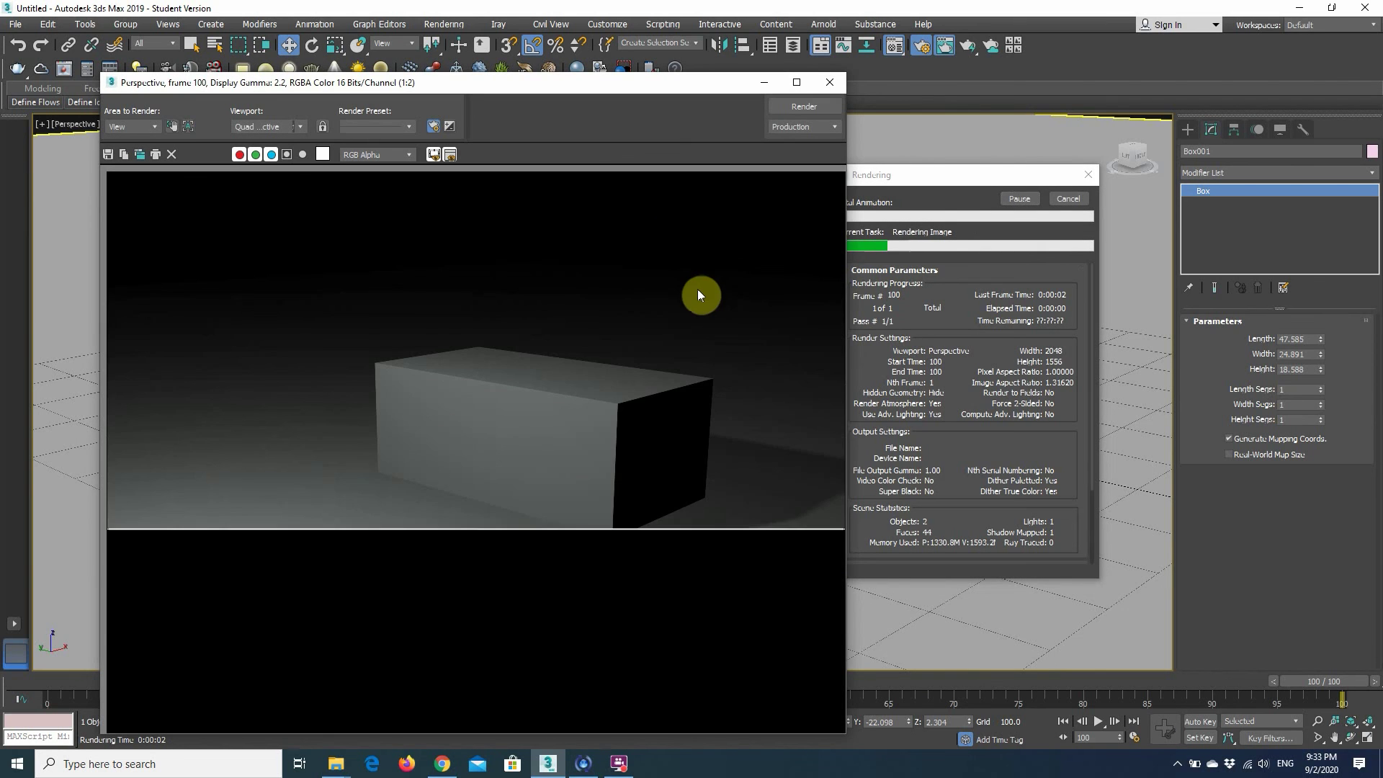